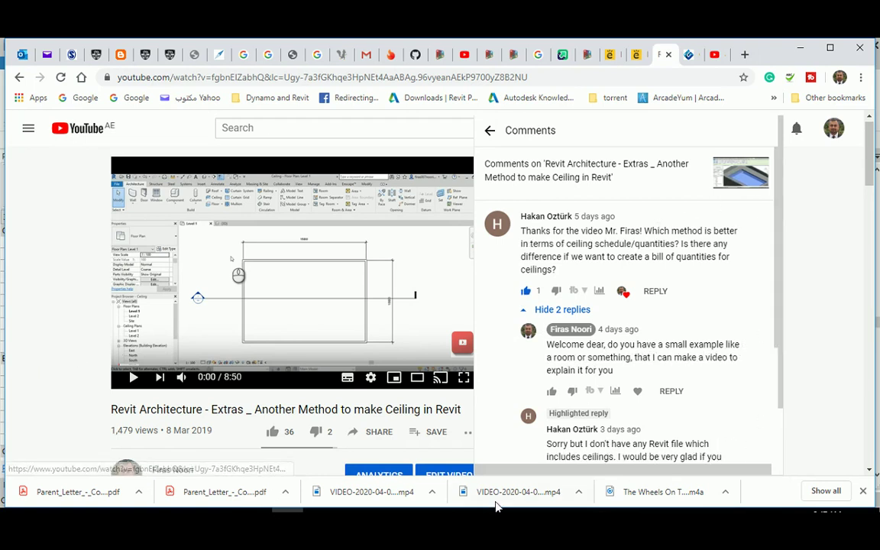
{"action": "left_click", "coordinate": [453, 456]}
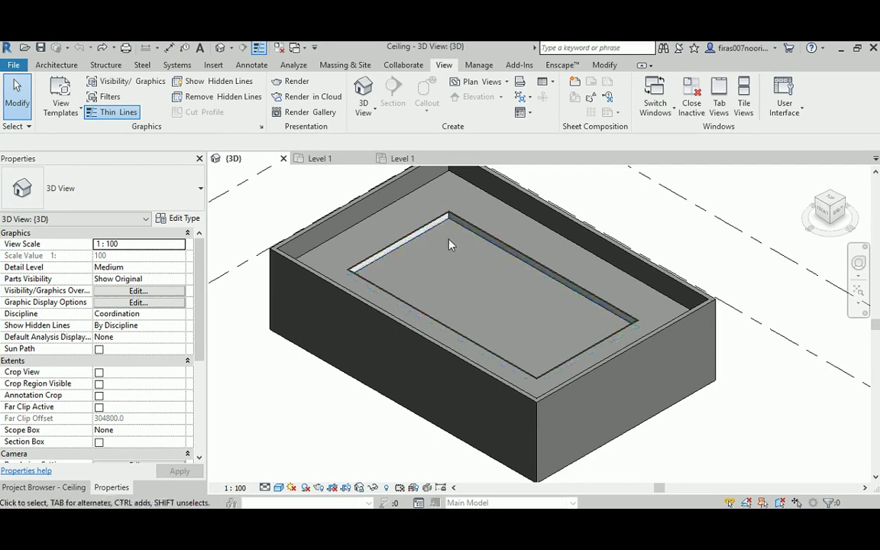
{"action": "left_click", "coordinate": [367, 228]}
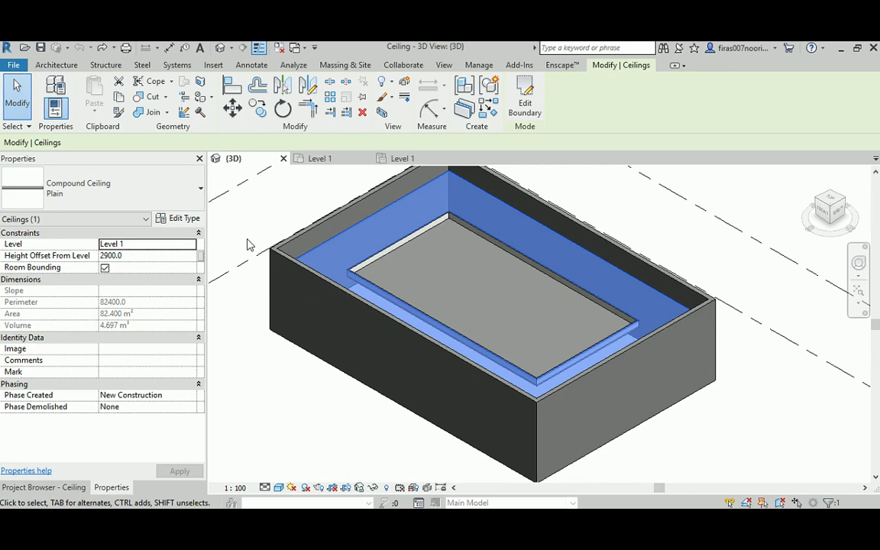
{"action": "left_click", "coordinate": [386, 259]}
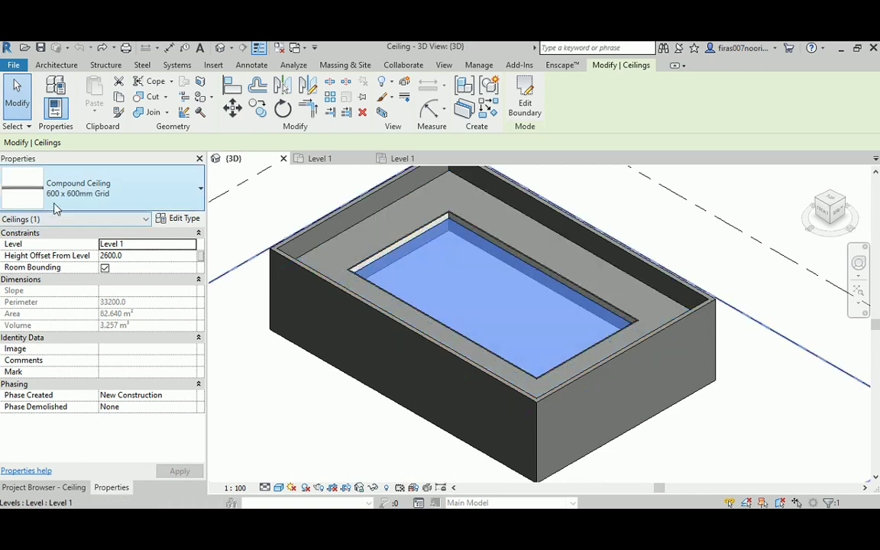
{"action": "scroll", "coordinate": [328, 234], "scroll_direction": "up", "scroll_amount": 8}
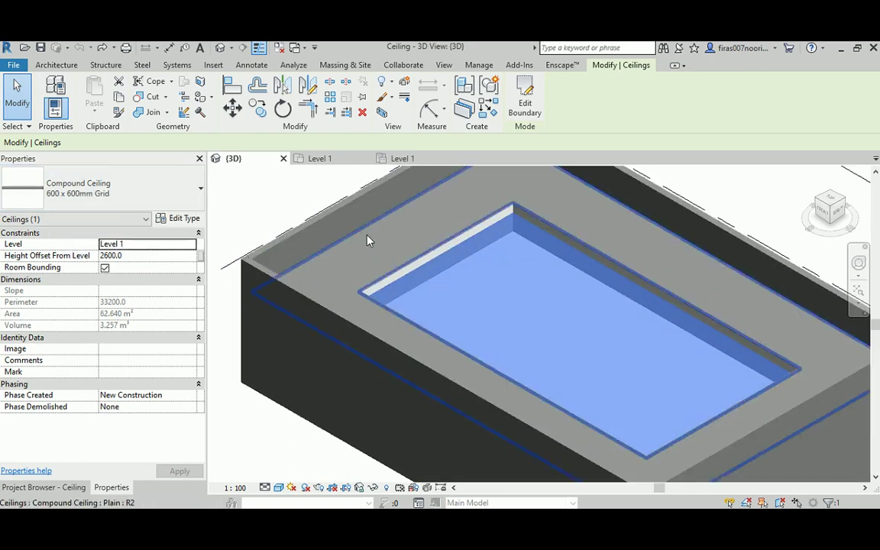
{"action": "left_click", "coordinate": [432, 289]}
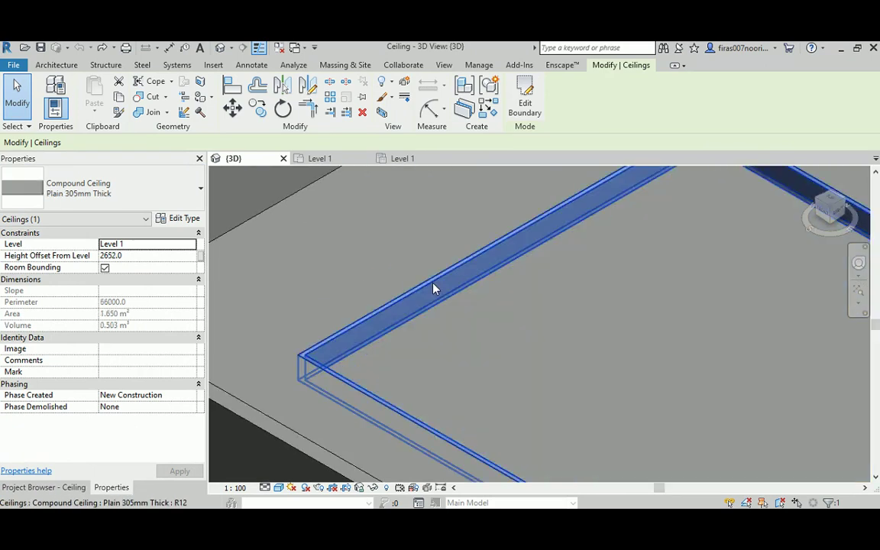
{"action": "key", "text": "Escape"}
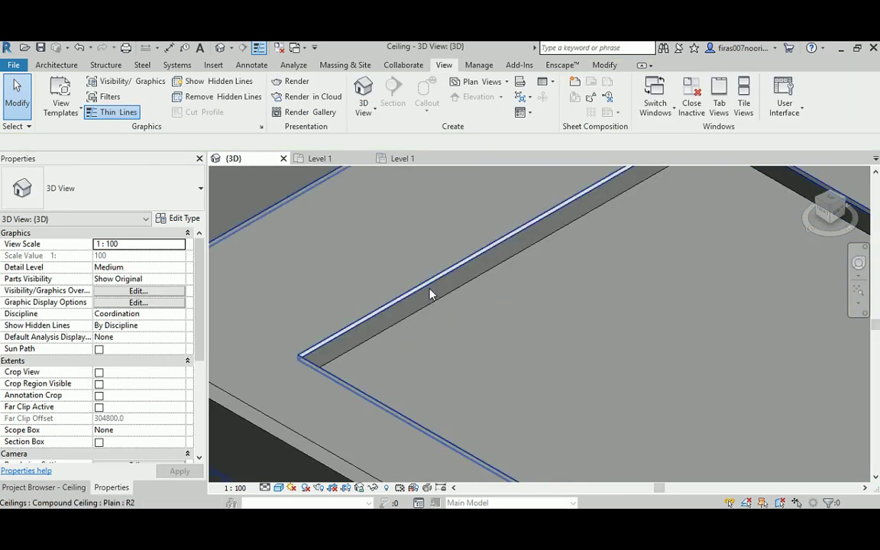
{"action": "left_click", "coordinate": [428, 297]}
{"action": "middle_click_drag", "start_coordinate": [428, 294], "coordinate": [406, 275], "text": "shift"}
{"action": "key", "text": "Escape"}
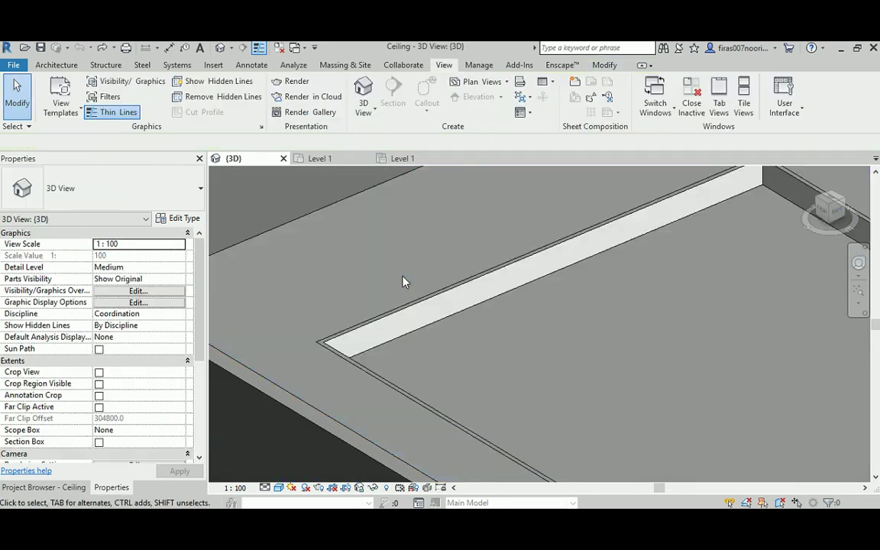
{"action": "left_click", "coordinate": [411, 316]}
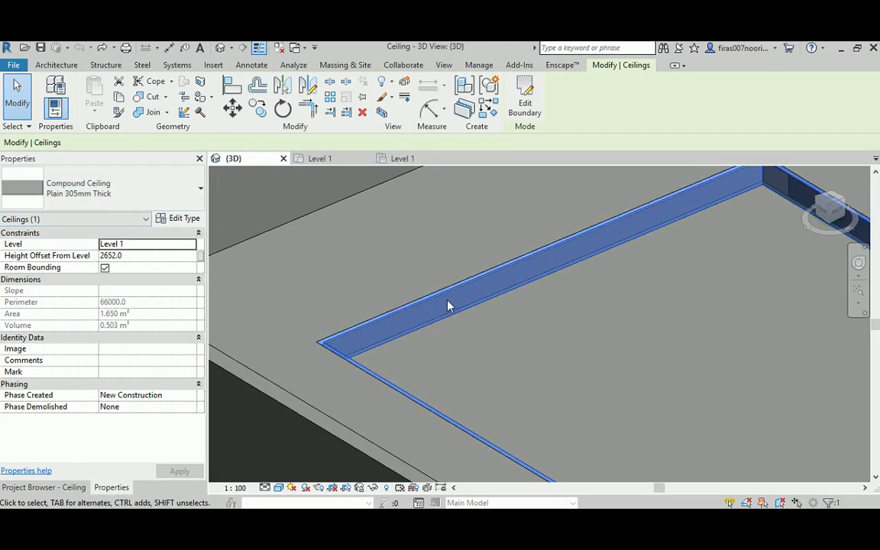
{"action": "scroll", "coordinate": [448, 305], "scroll_direction": "down", "scroll_amount": 3}
{"action": "scroll", "coordinate": [448, 306], "scroll_direction": "up", "scroll_amount": 1}
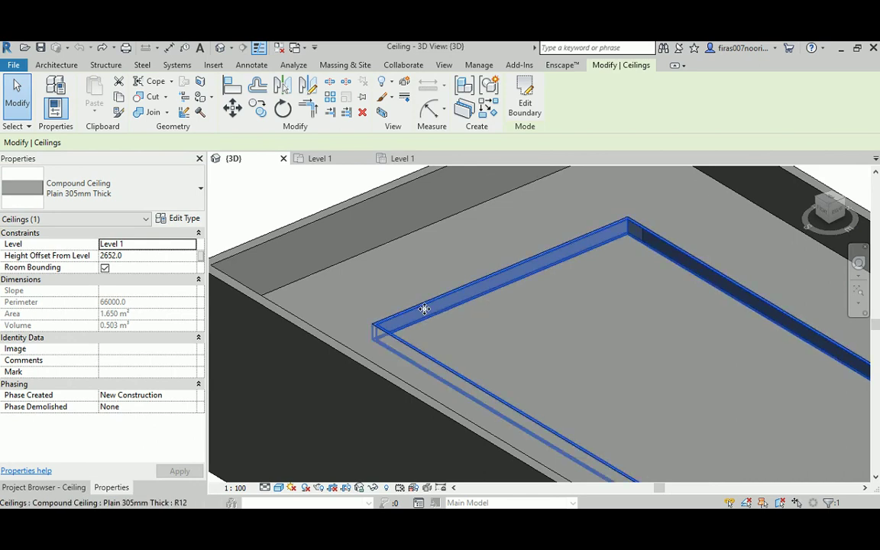
{"action": "middle_click_drag", "start_coordinate": [403, 306], "coordinate": [304, 335], "text": "shift"}
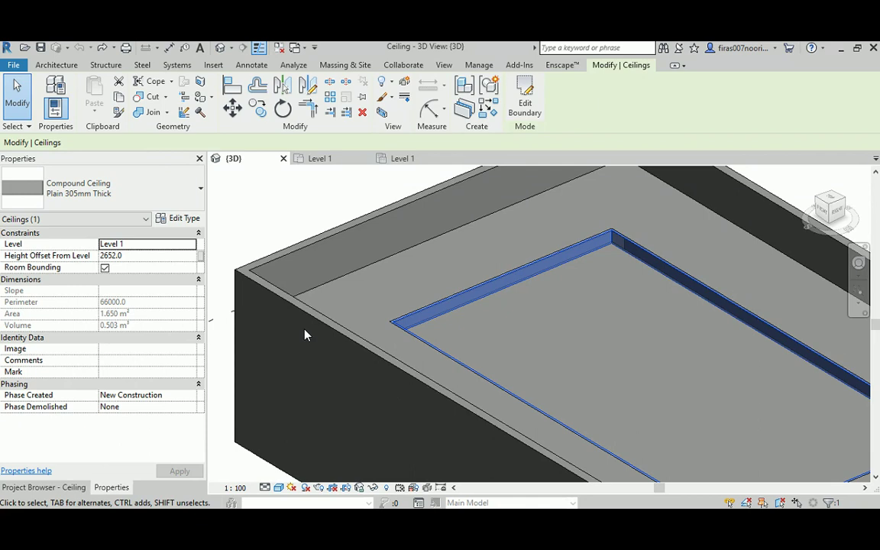
{"action": "left_click", "coordinate": [444, 65]}
Open the New Schedule dialog, browse its categories, then cancel without creating a schedule.
{"action": "left_click", "coordinate": [552, 82]}
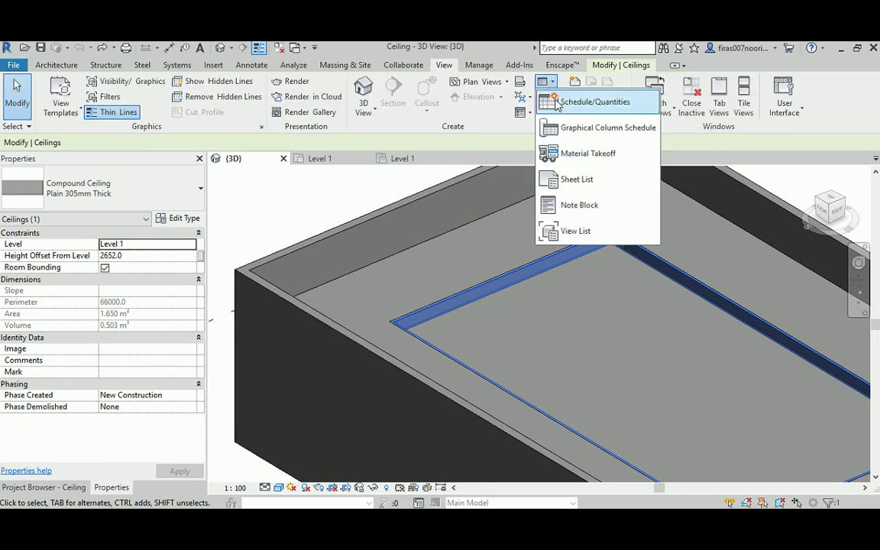
{"action": "left_click", "coordinate": [623, 108]}
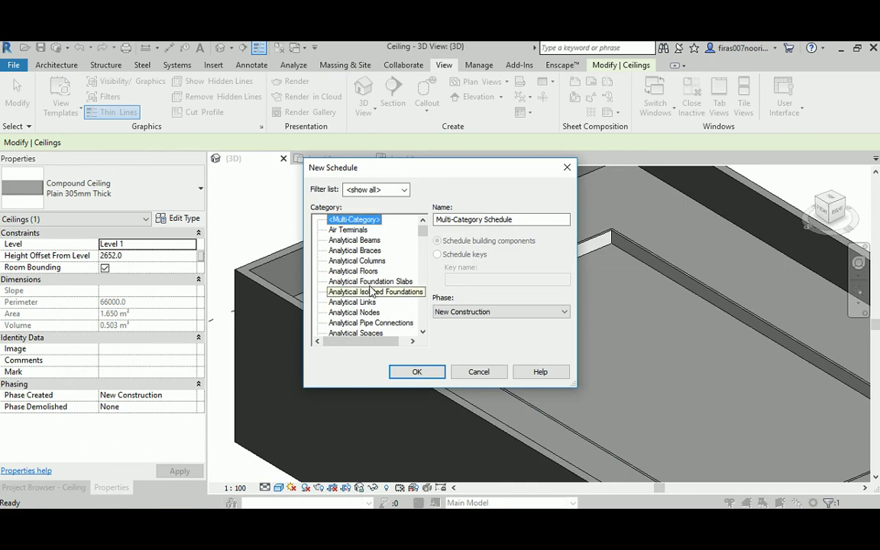
{"action": "left_click", "coordinate": [362, 291]}
{"action": "scroll", "coordinate": [369, 310], "scroll_direction": "down", "scroll_amount": 2}
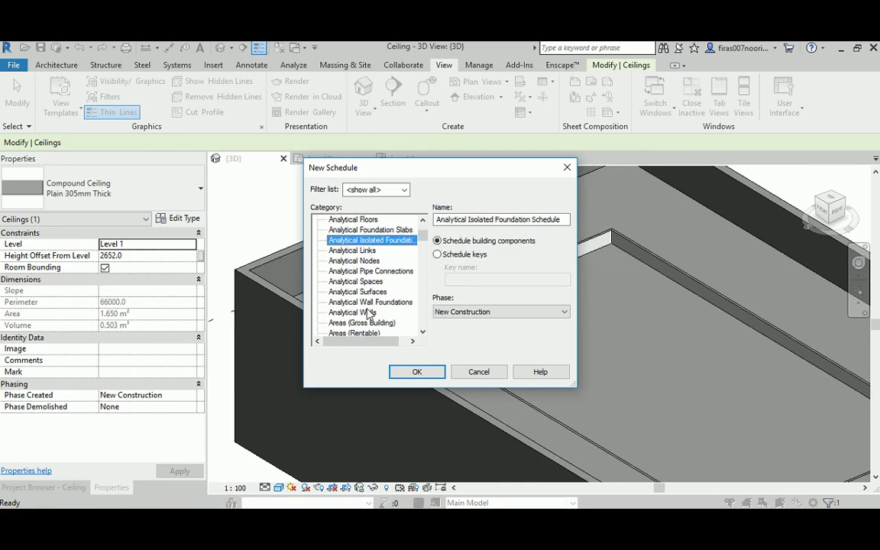
{"action": "scroll", "coordinate": [369, 313], "scroll_direction": "down", "scroll_amount": 1}
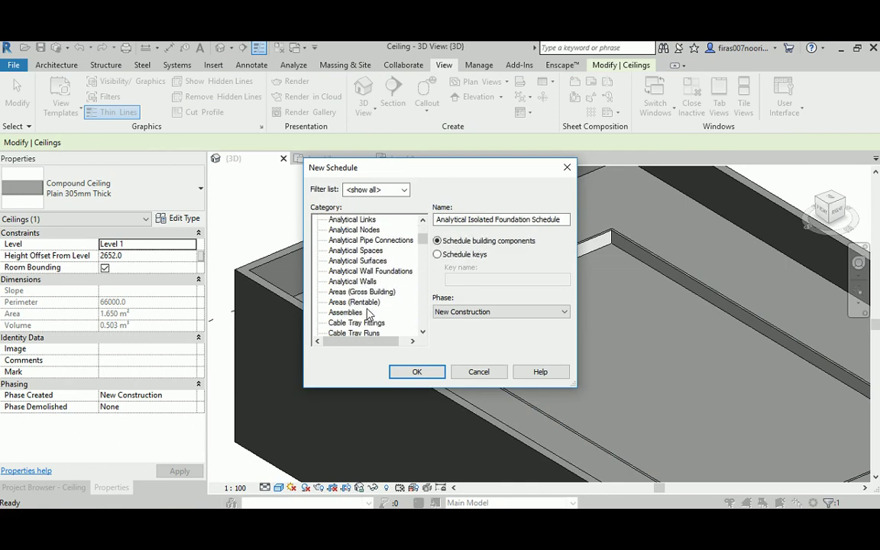
{"action": "scroll", "coordinate": [369, 311], "scroll_direction": "down", "scroll_amount": 1}
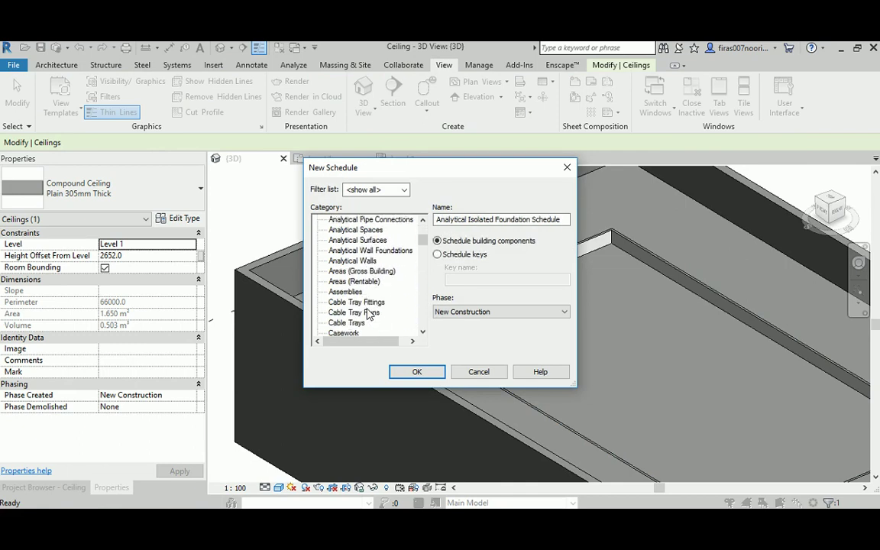
{"action": "left_click", "coordinate": [476, 372]}
Open the Level 2 floor plan, the Level 1 ceiling plan and the Level 1 floor plan.
{"action": "left_click", "coordinate": [43, 487]}
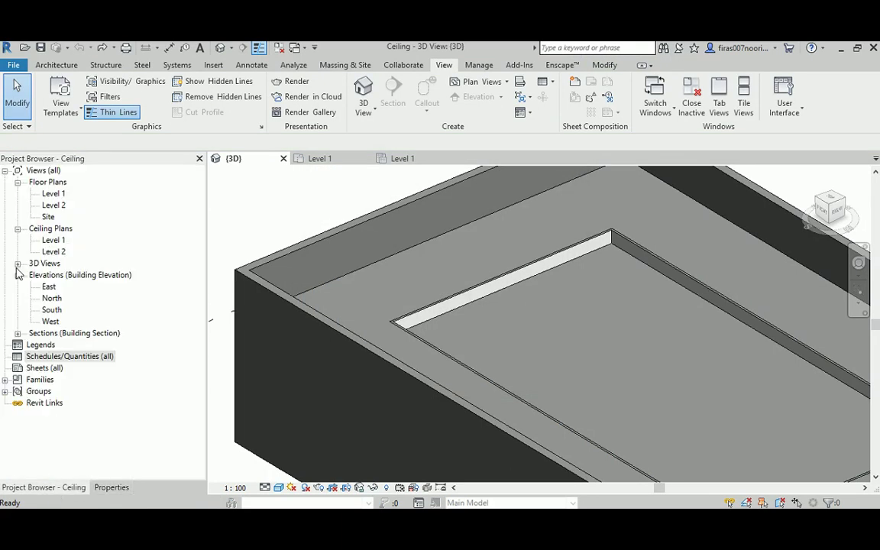
{"action": "double_click", "coordinate": [52, 205]}
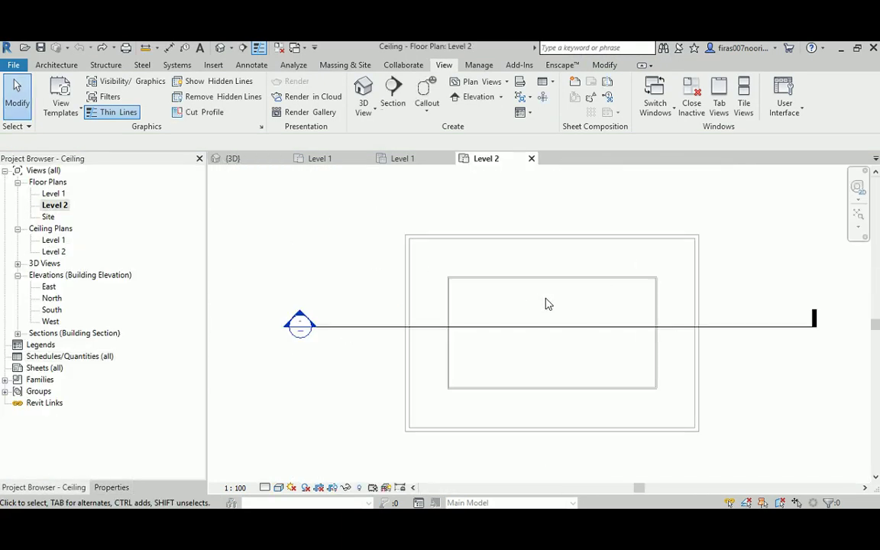
{"action": "left_click", "coordinate": [54, 252]}
{"action": "double_click", "coordinate": [53, 240]}
{"action": "scroll", "coordinate": [497, 290], "scroll_direction": "up", "scroll_amount": 2}
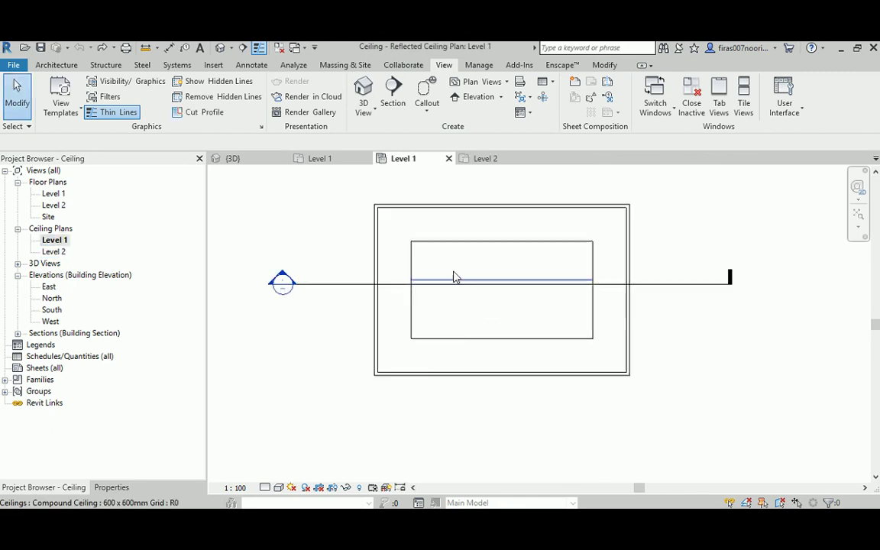
{"action": "scroll", "coordinate": [397, 237], "scroll_direction": "up", "scroll_amount": 2}
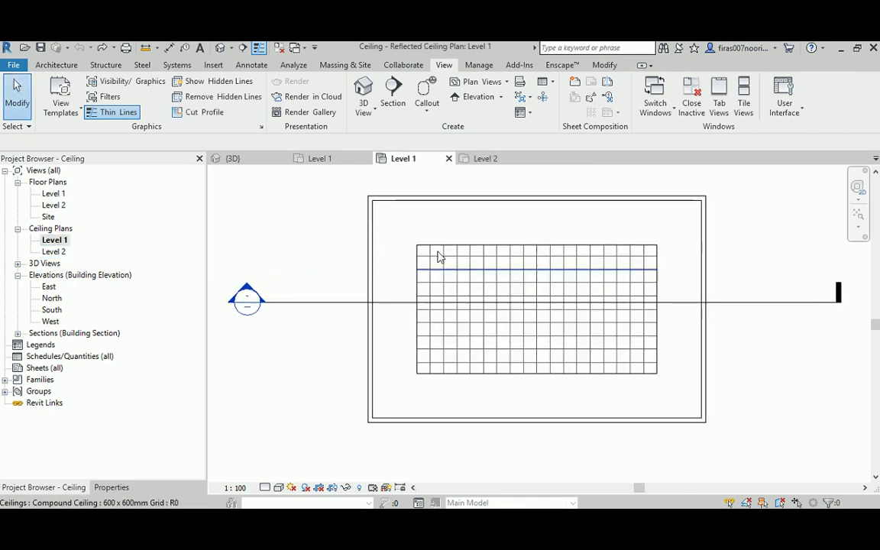
{"action": "double_click", "coordinate": [51, 195]}
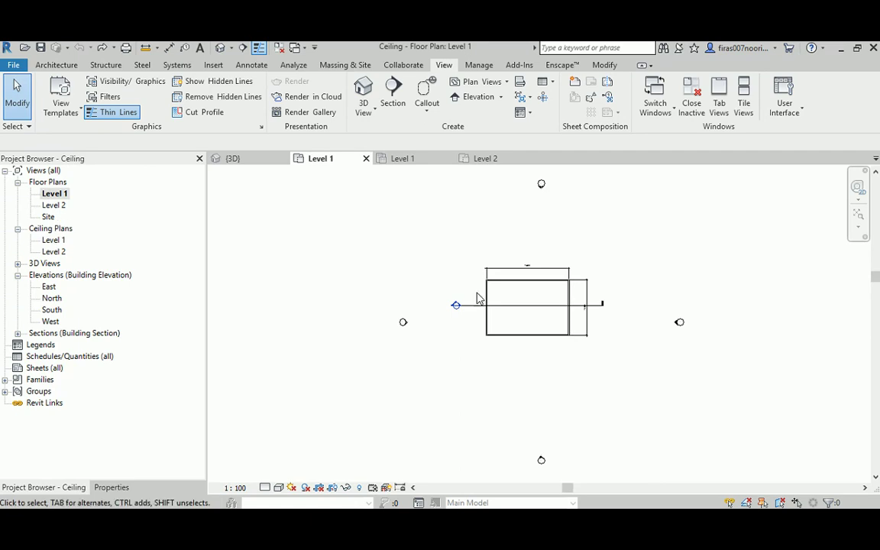
Open Section 1 and select the left and right ceilings to check their heights and properties.
{"action": "scroll", "coordinate": [456, 305], "scroll_direction": "up", "scroll_amount": 4}
{"action": "double_click", "coordinate": [446, 316]}
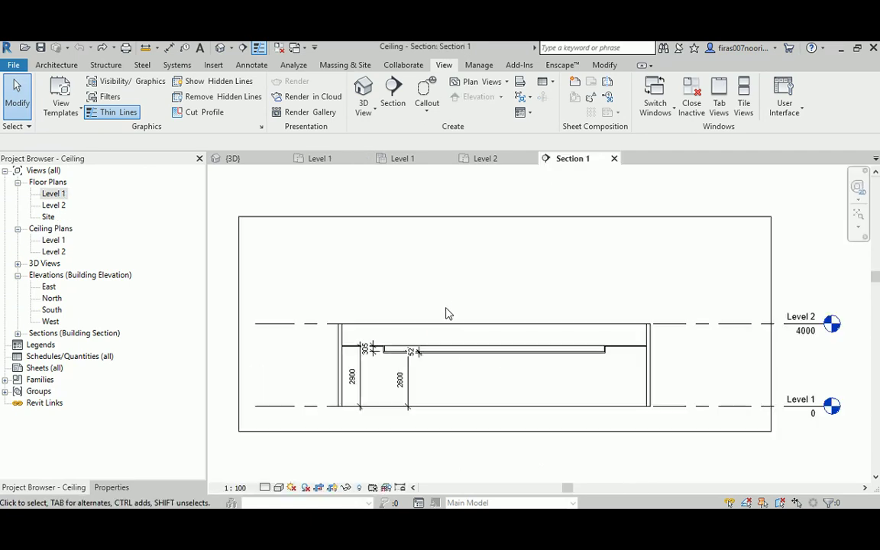
{"action": "scroll", "coordinate": [336, 375], "scroll_direction": "up", "scroll_amount": 4}
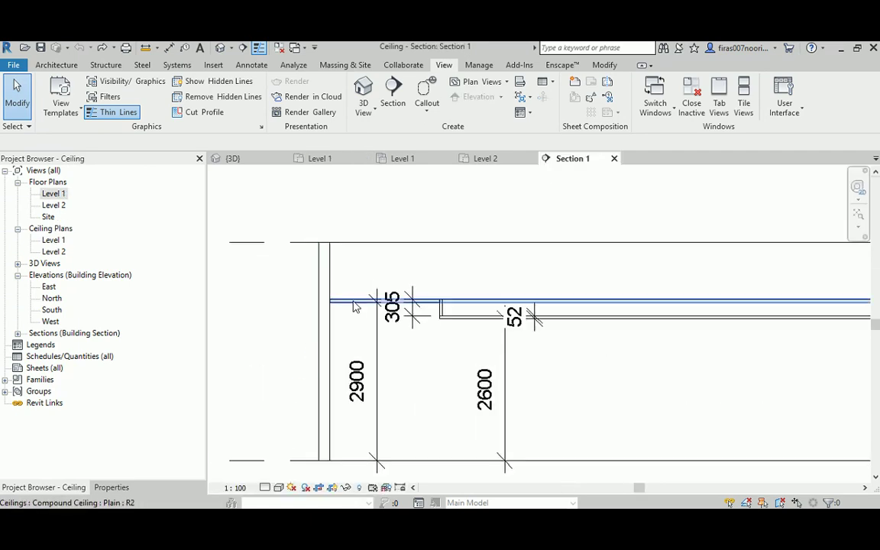
{"action": "left_click", "coordinate": [354, 302]}
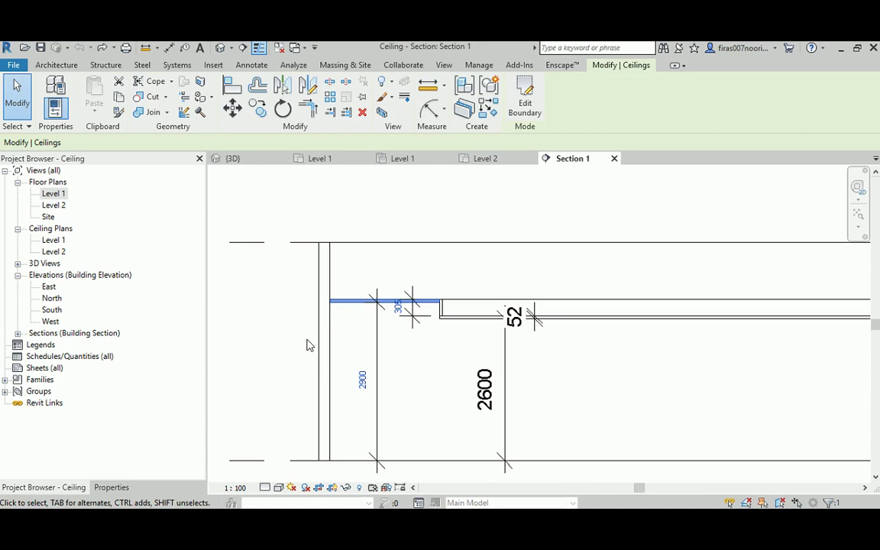
{"action": "left_click", "coordinate": [440, 350]}
{"action": "left_click", "coordinate": [462, 321]}
{"action": "left_click", "coordinate": [448, 348]}
{"action": "scroll", "coordinate": [441, 314], "scroll_direction": "up", "scroll_amount": 5}
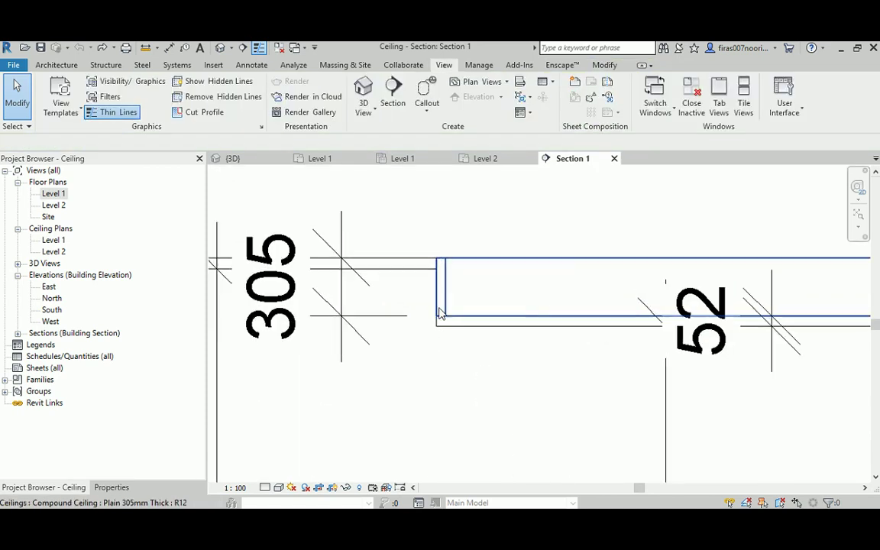
{"action": "left_click", "coordinate": [441, 299]}
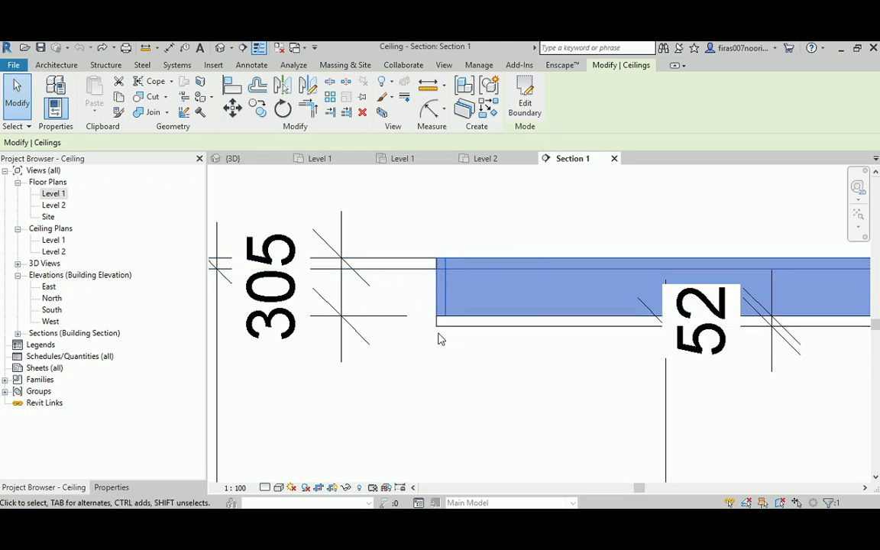
{"action": "left_click", "coordinate": [437, 285]}
{"action": "left_click", "coordinate": [113, 488]}
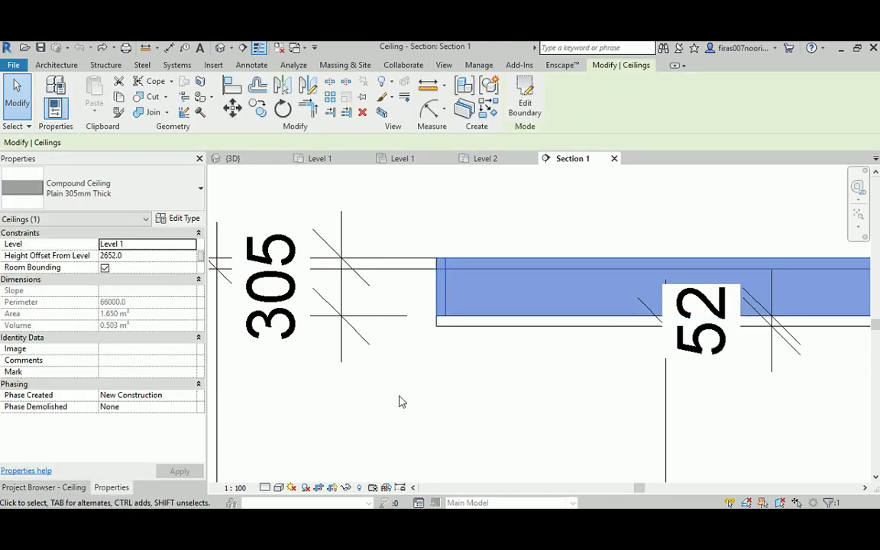
Return to the Level 1 reflected ceiling plan from the Project Browser.
{"action": "left_click", "coordinate": [65, 489]}
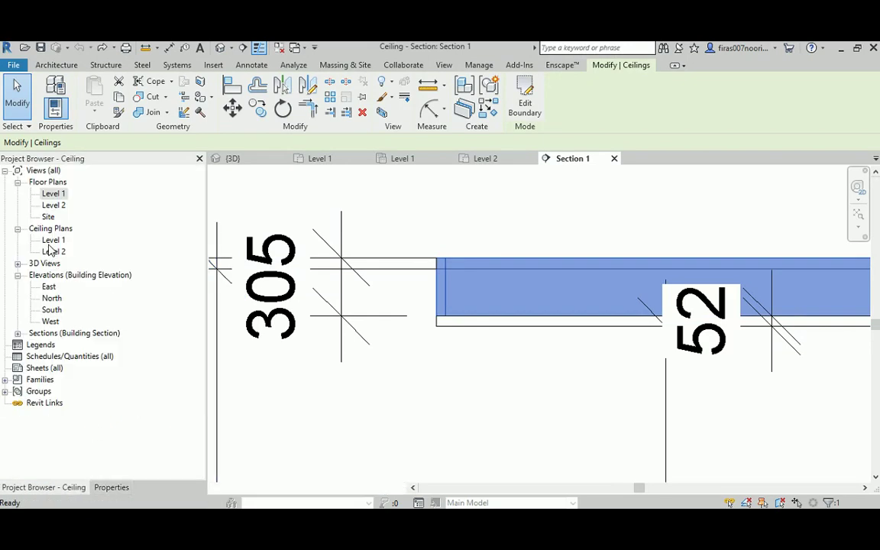
{"action": "left_click", "coordinate": [51, 242]}
{"action": "double_click", "coordinate": [47, 243]}
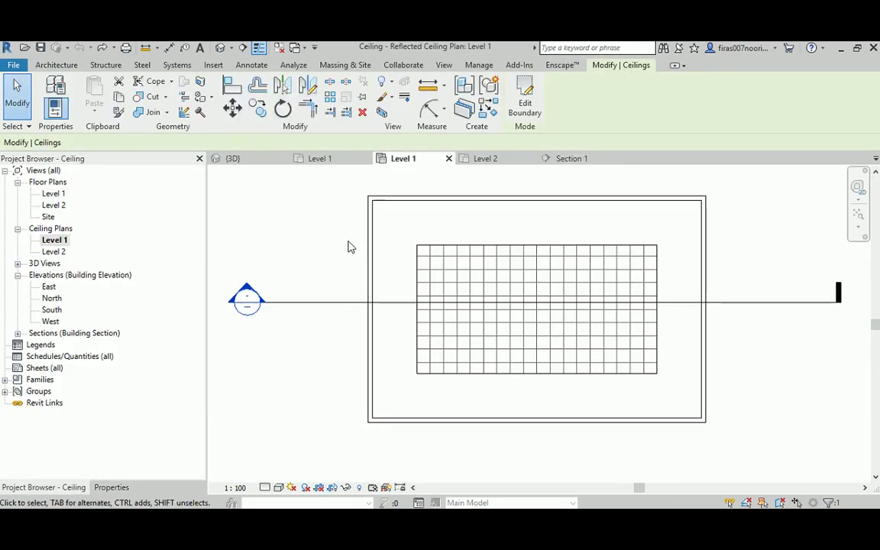
Start a new schedule with Ceilings as the category.
{"action": "left_click", "coordinate": [46, 356]}
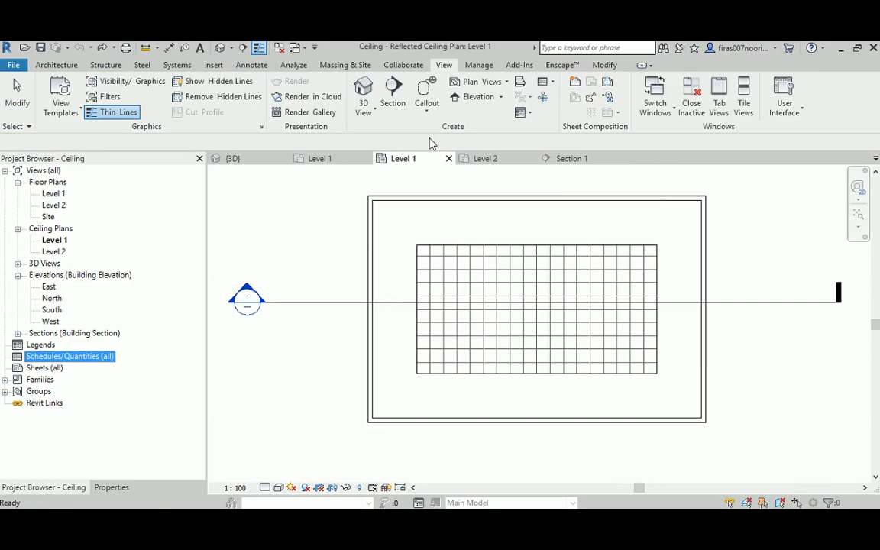
{"action": "left_click", "coordinate": [545, 81]}
{"action": "left_click", "coordinate": [550, 85]}
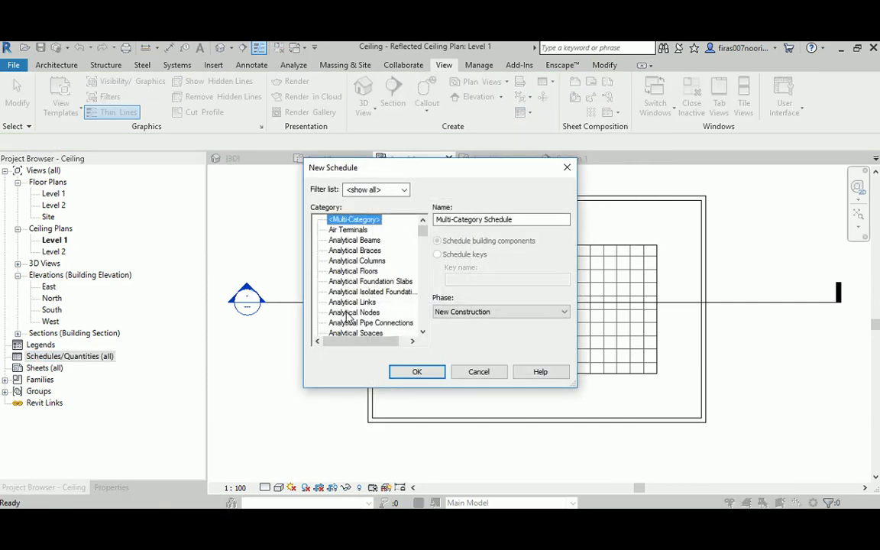
{"action": "left_click", "coordinate": [352, 302]}
{"action": "scroll", "coordinate": [353, 305], "scroll_direction": "down", "scroll_amount": 6}
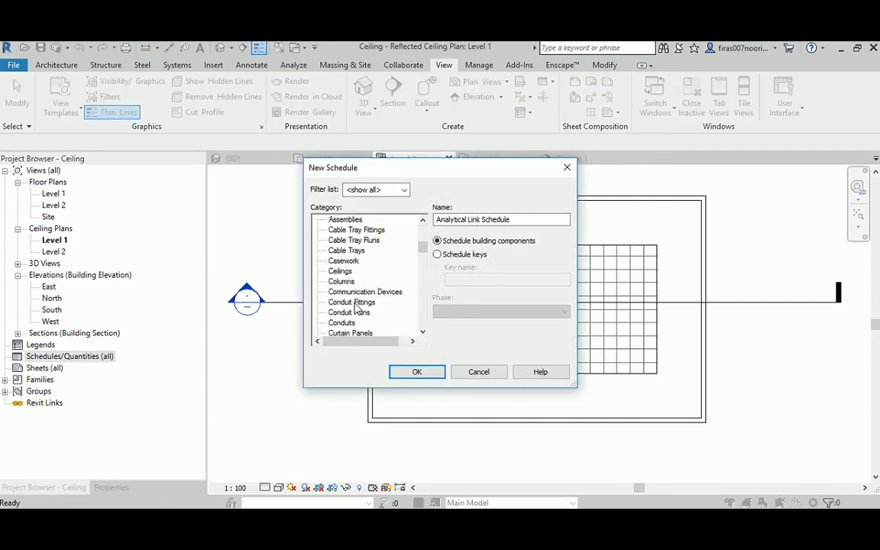
{"action": "left_click", "coordinate": [340, 271]}
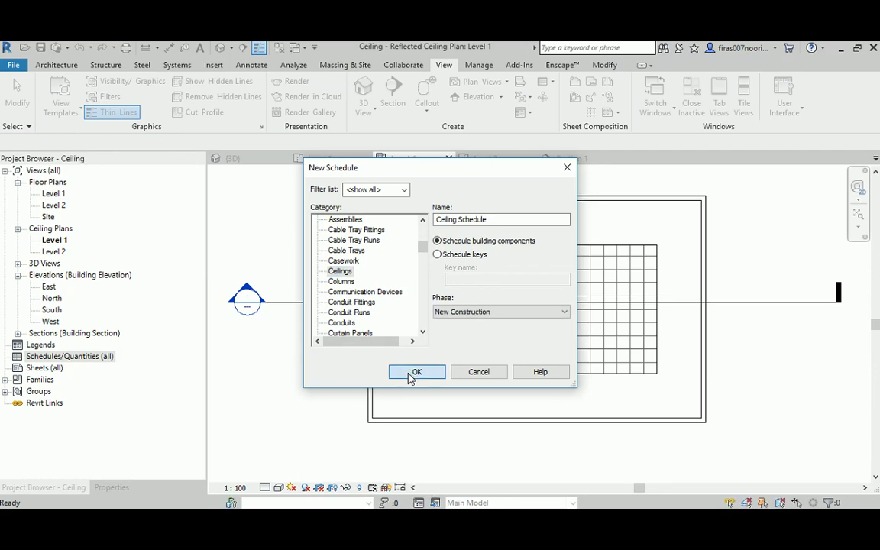
{"action": "left_click", "coordinate": [413, 370]}
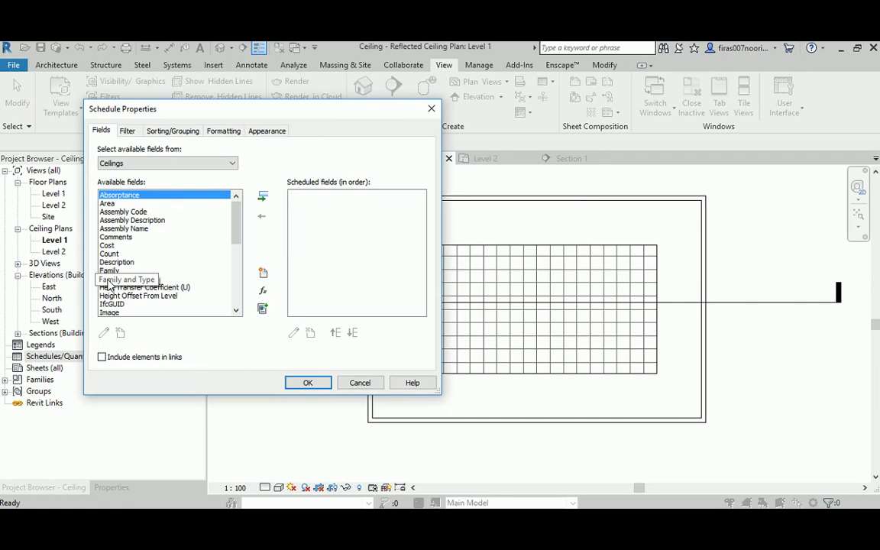
Add the Family and Type and Level fields to the schedule.
{"action": "double_click", "coordinate": [109, 280]}
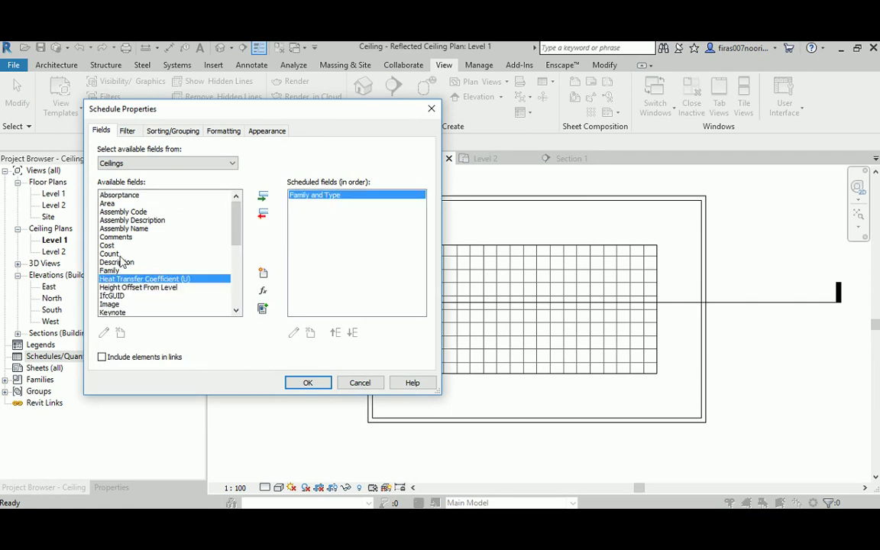
{"action": "scroll", "coordinate": [115, 264], "scroll_direction": "down", "scroll_amount": 5}
{"action": "scroll", "coordinate": [121, 263], "scroll_direction": "down", "scroll_amount": 2}
{"action": "scroll", "coordinate": [120, 264], "scroll_direction": "up", "scroll_amount": 1}
{"action": "scroll", "coordinate": [120, 263], "scroll_direction": "down", "scroll_amount": 1}
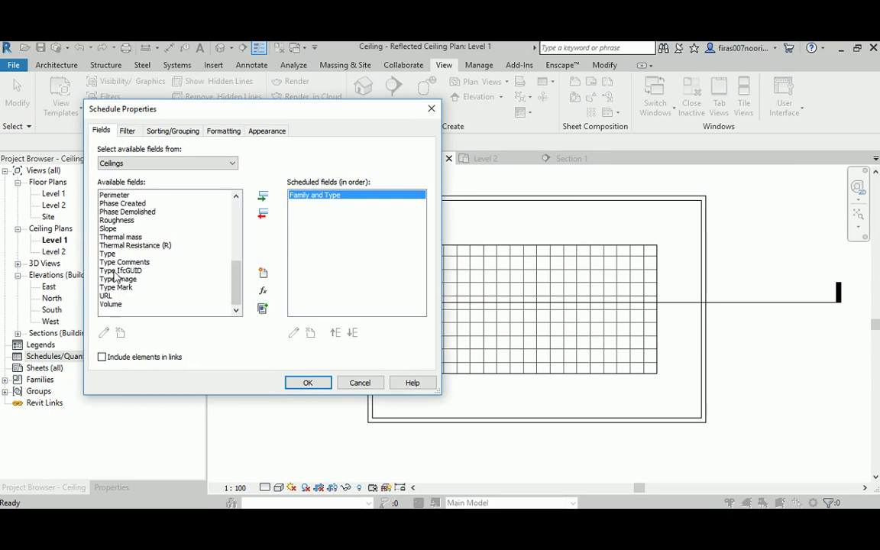
{"action": "scroll", "coordinate": [111, 256], "scroll_direction": "up", "scroll_amount": 2}
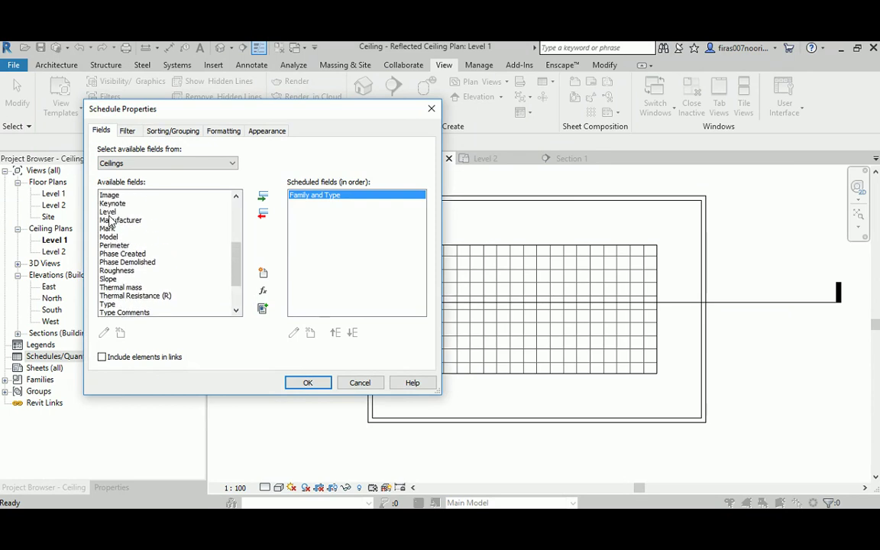
{"action": "double_click", "coordinate": [108, 212]}
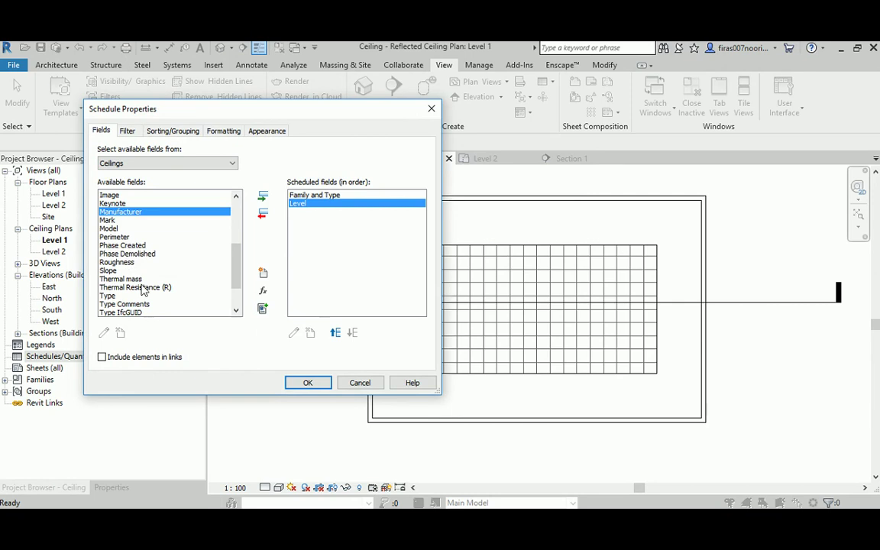
{"action": "left_click", "coordinate": [122, 254]}
{"action": "scroll", "coordinate": [134, 292], "scroll_direction": "down", "scroll_amount": 1}
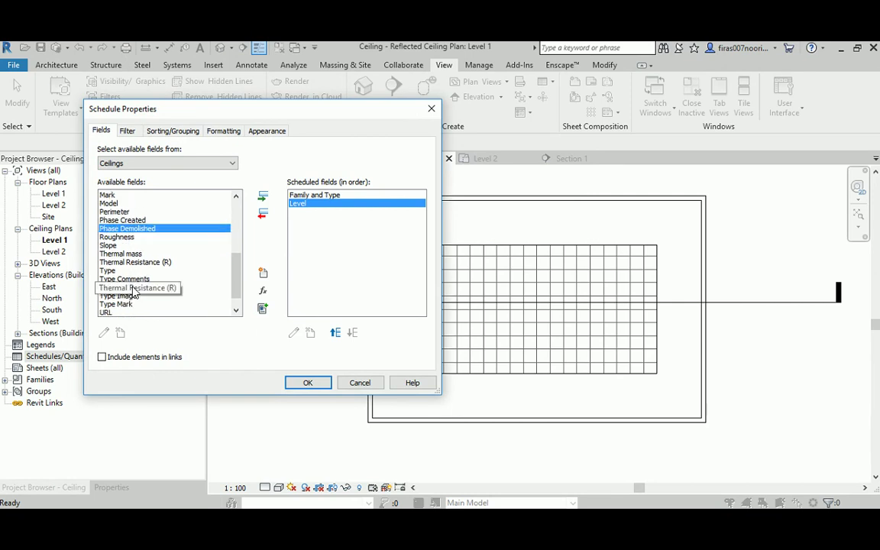
{"action": "scroll", "coordinate": [134, 292], "scroll_direction": "up", "scroll_amount": 2}
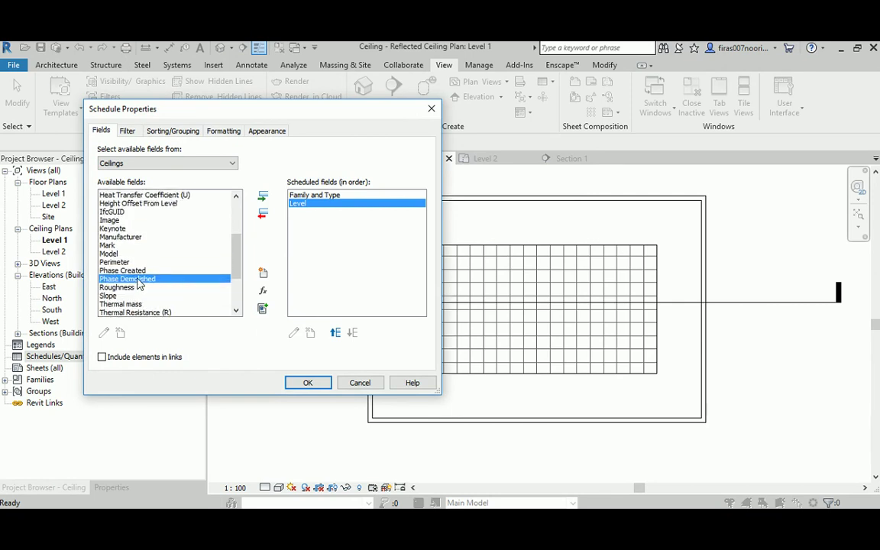
Add Height Offset From Level, Perimeter and Area fields and create the schedule.
{"action": "left_click", "coordinate": [133, 204]}
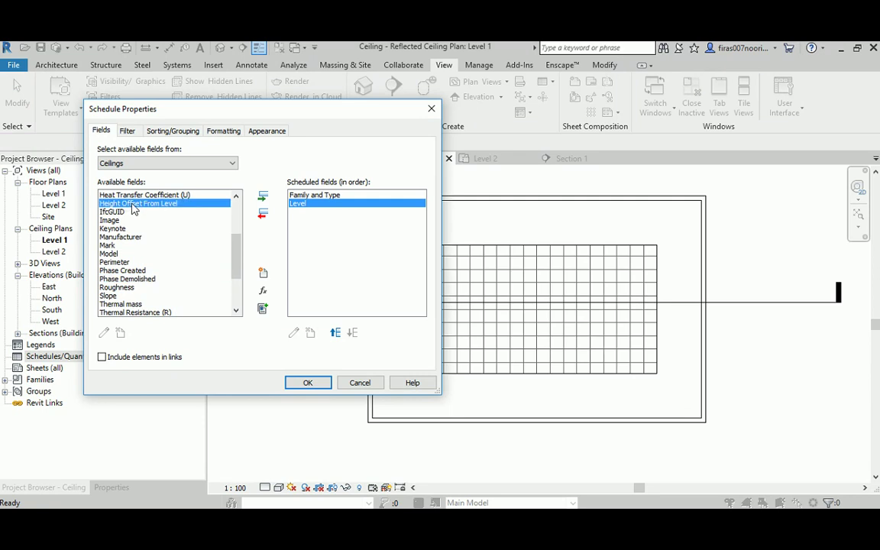
{"action": "double_click", "coordinate": [128, 204]}
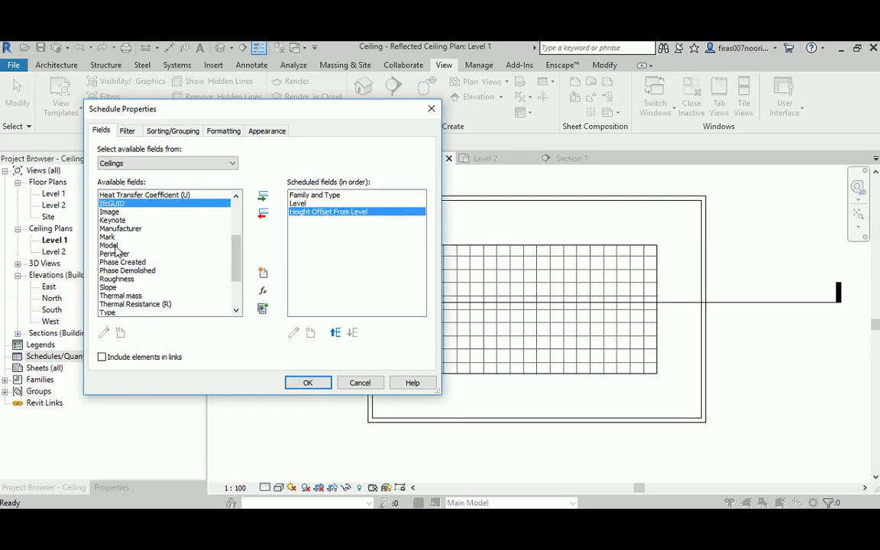
{"action": "scroll", "coordinate": [112, 240], "scroll_direction": "up", "scroll_amount": 1}
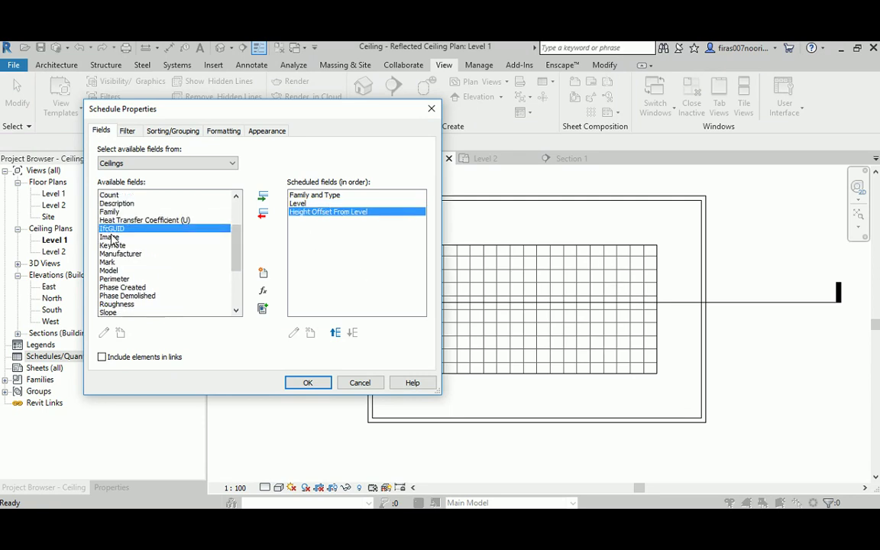
{"action": "double_click", "coordinate": [112, 279]}
{"action": "scroll", "coordinate": [128, 266], "scroll_direction": "down", "scroll_amount": 1}
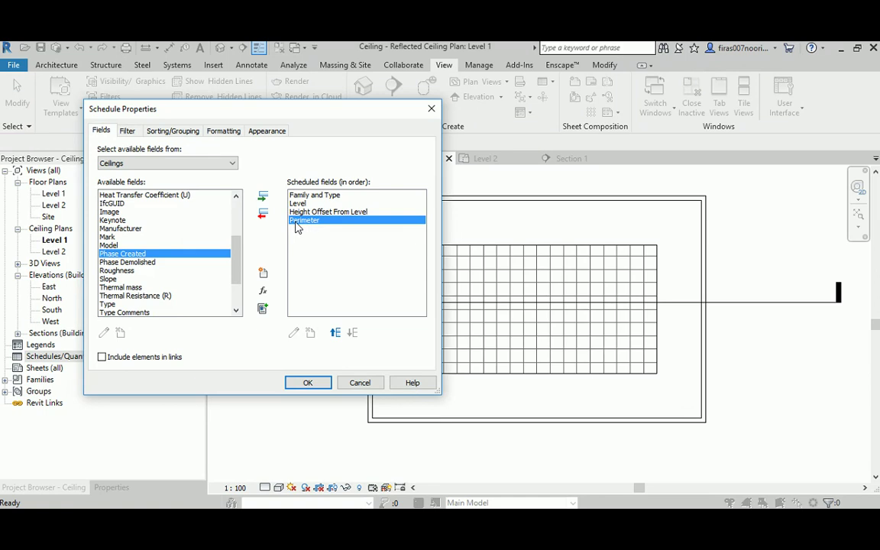
{"action": "scroll", "coordinate": [111, 298], "scroll_direction": "down", "scroll_amount": 2}
{"action": "scroll", "coordinate": [122, 252], "scroll_direction": "up", "scroll_amount": 5}
{"action": "double_click", "coordinate": [108, 204]}
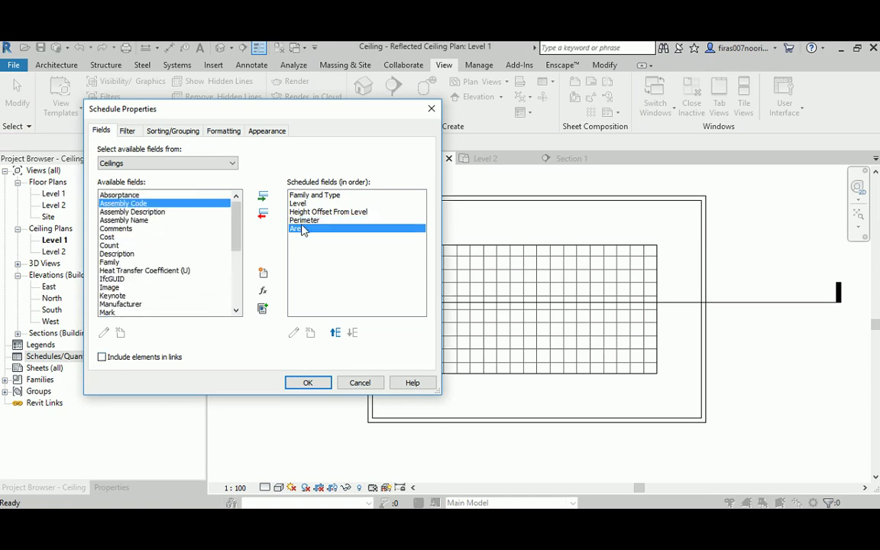
{"action": "left_click", "coordinate": [308, 383]}
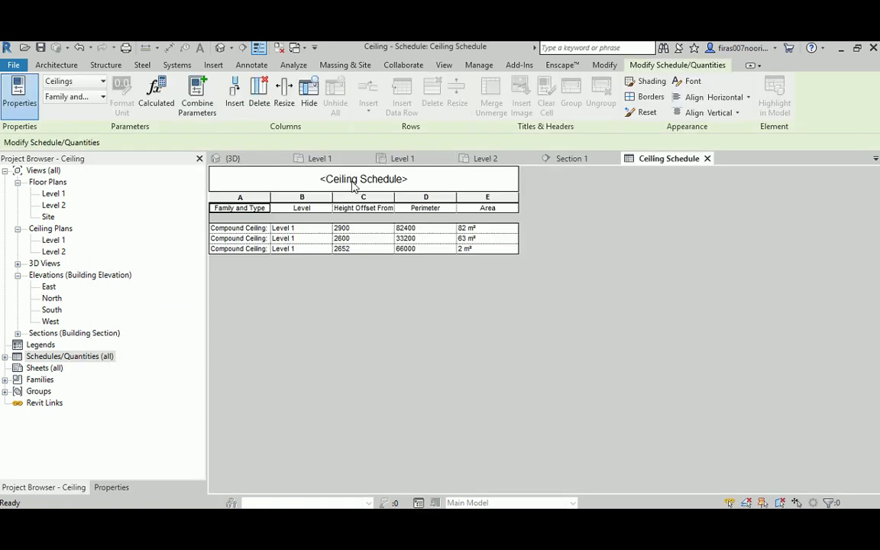
Widen column A so full ceiling type names show, and display the schedule's properties.
{"action": "left_click_drag", "start_coordinate": [271, 201], "coordinate": [357, 192]}
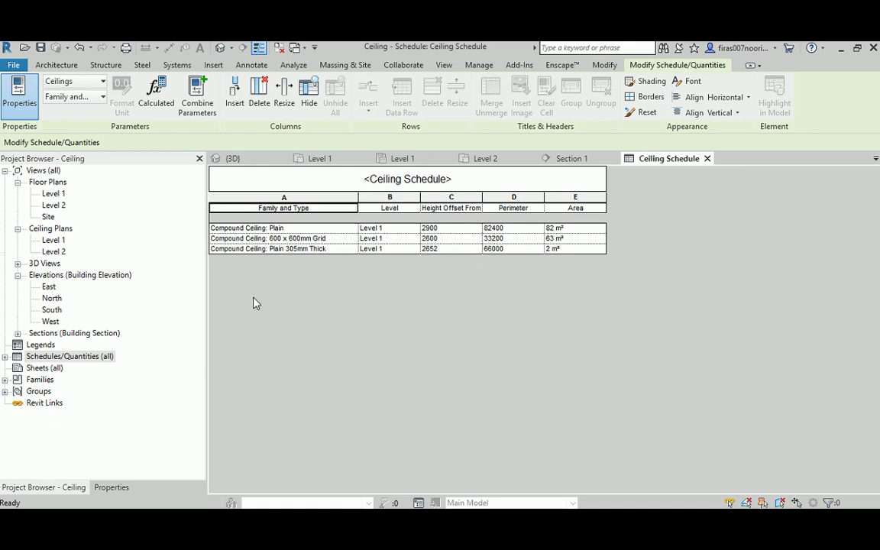
{"action": "left_click", "coordinate": [112, 489]}
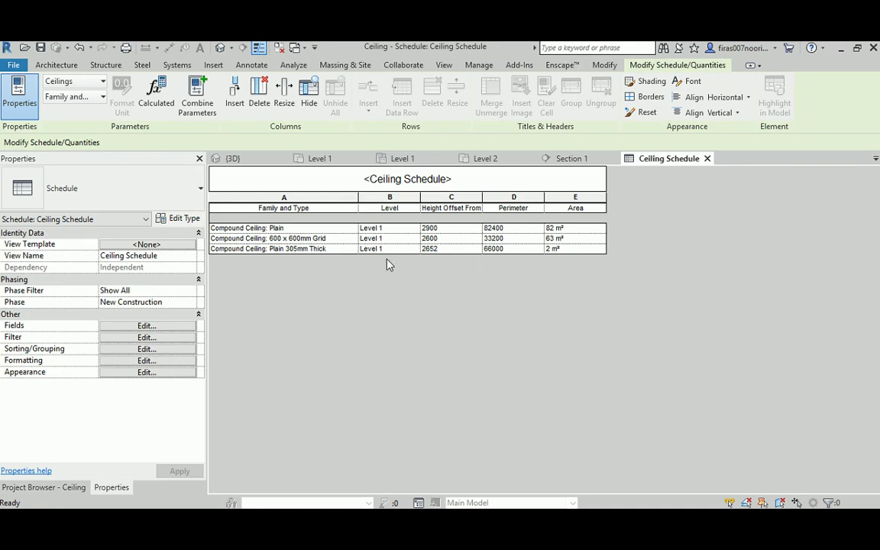
Turn on Grand totals (Title, count, and totals) in the schedule's Sorting/Grouping settings.
{"action": "left_click", "coordinate": [130, 339]}
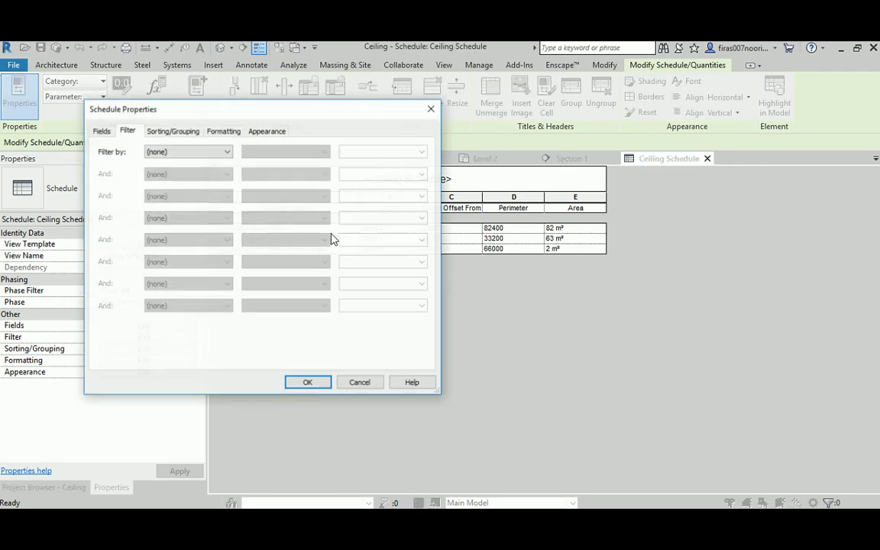
{"action": "left_click_drag", "start_coordinate": [190, 115], "coordinate": [426, 199]}
{"action": "left_click", "coordinate": [406, 220]}
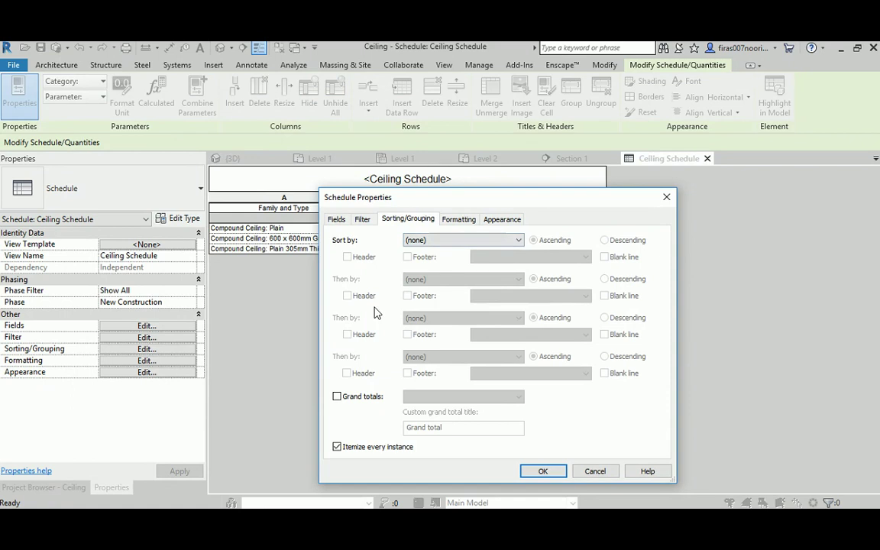
{"action": "left_click", "coordinate": [428, 240]}
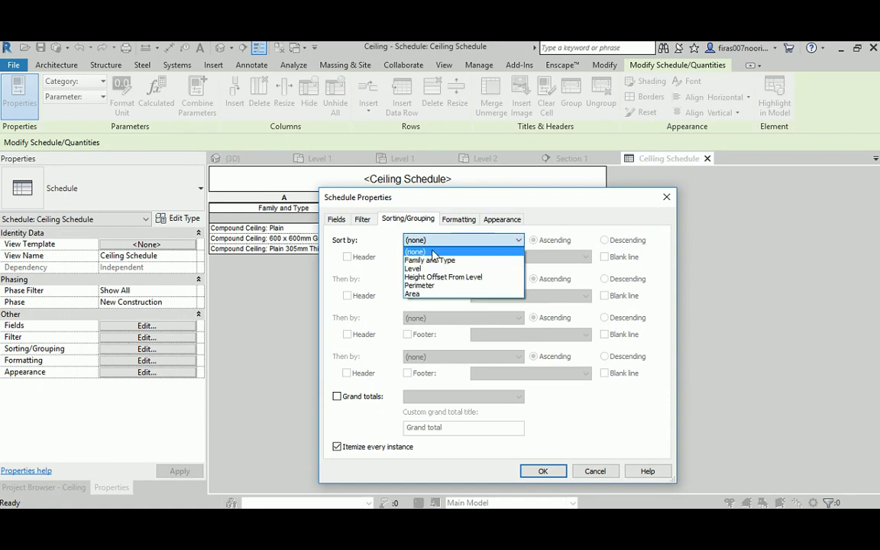
{"action": "left_click", "coordinate": [432, 242]}
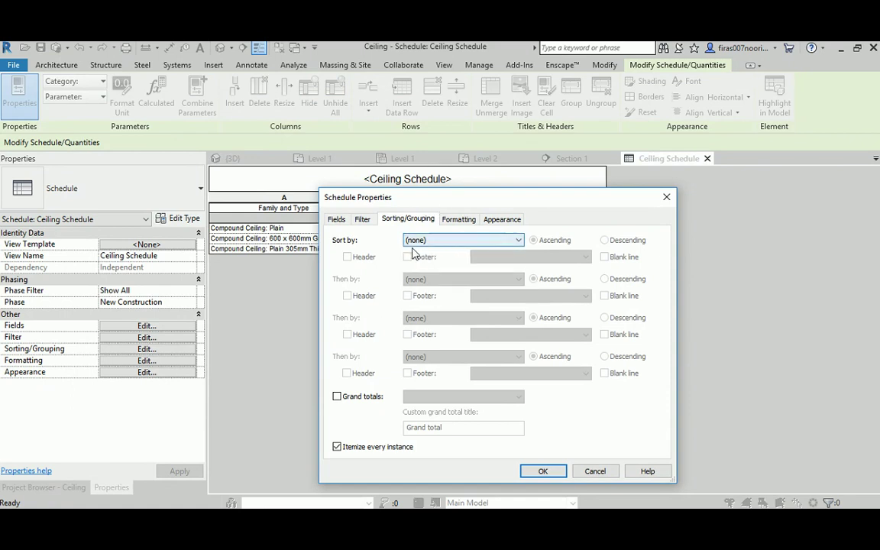
{"action": "left_click", "coordinate": [337, 397]}
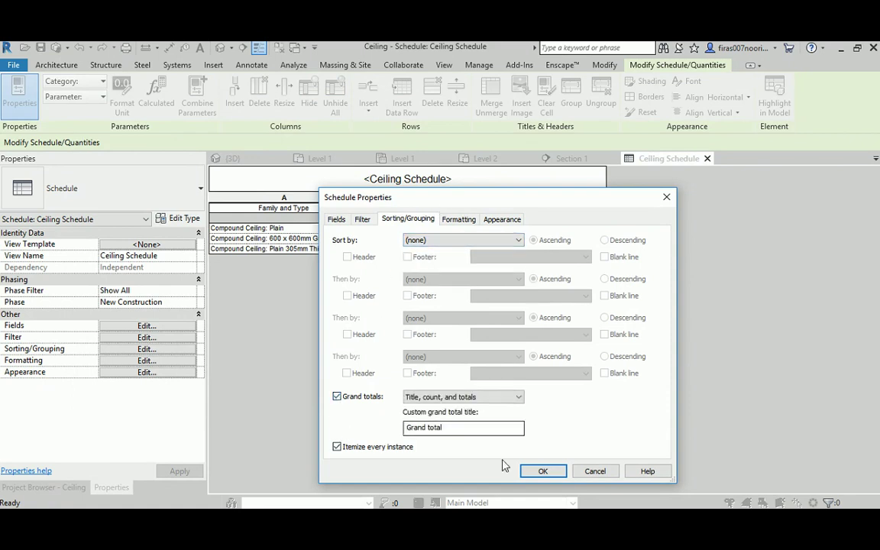
{"action": "left_click", "coordinate": [536, 471]}
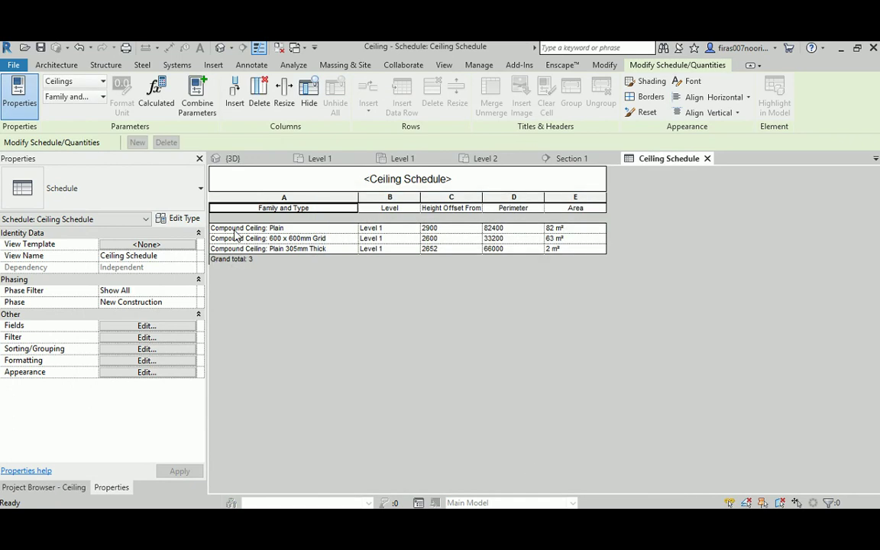
Set the Area field to Calculate totals in the schedule's Formatting settings.
{"action": "left_click", "coordinate": [146, 349]}
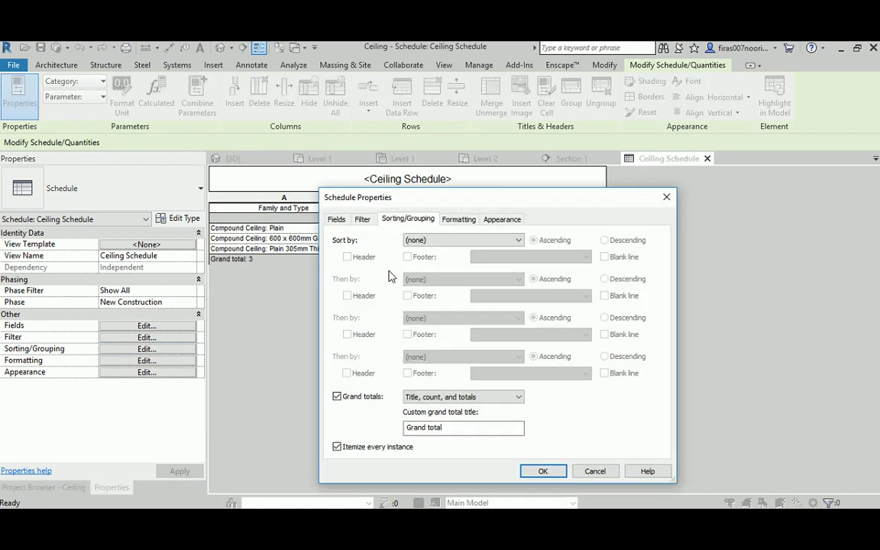
{"action": "left_click_drag", "start_coordinate": [373, 193], "coordinate": [44, 264]}
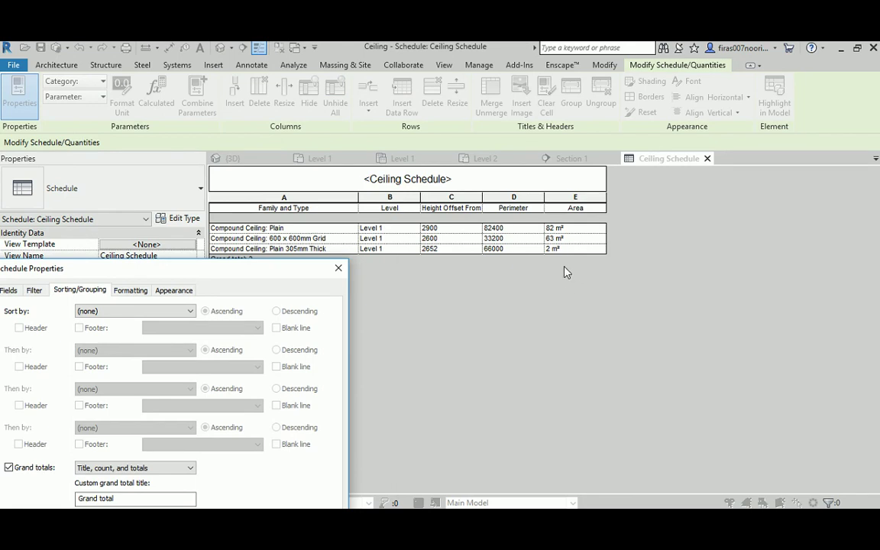
{"action": "left_click_drag", "start_coordinate": [212, 273], "coordinate": [760, 194]}
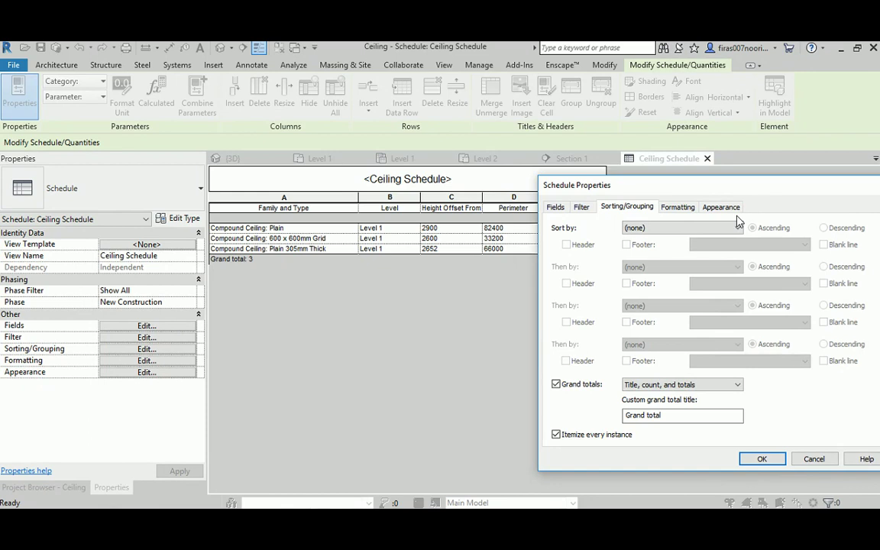
{"action": "left_click", "coordinate": [666, 210]}
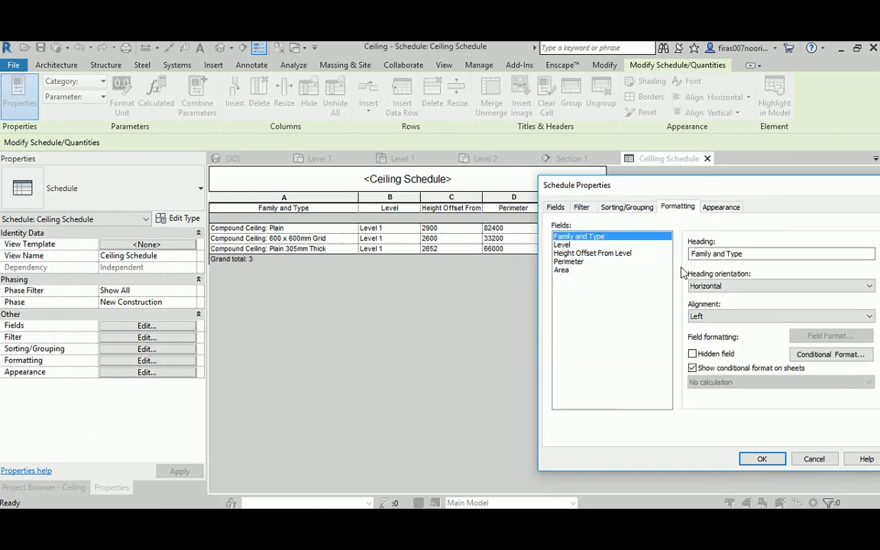
{"action": "left_click", "coordinate": [562, 271]}
{"action": "left_click", "coordinate": [724, 384]}
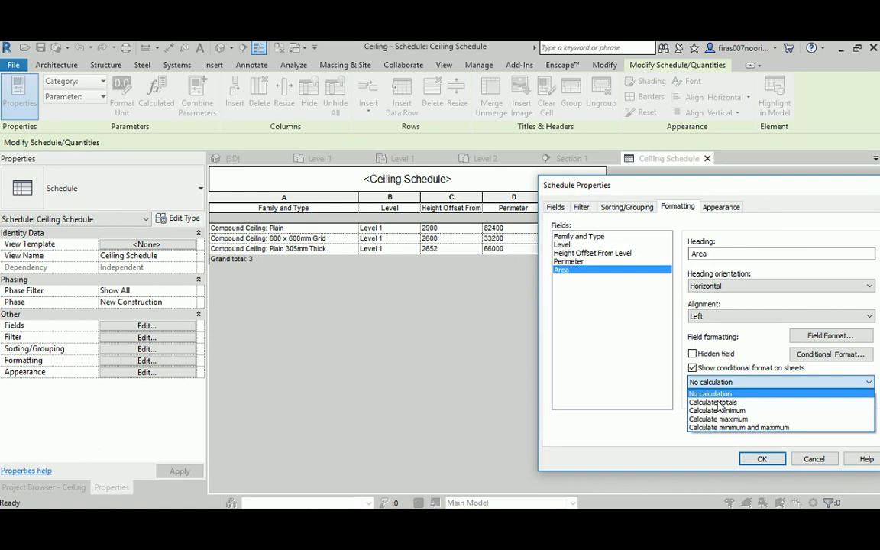
{"action": "left_click", "coordinate": [719, 402]}
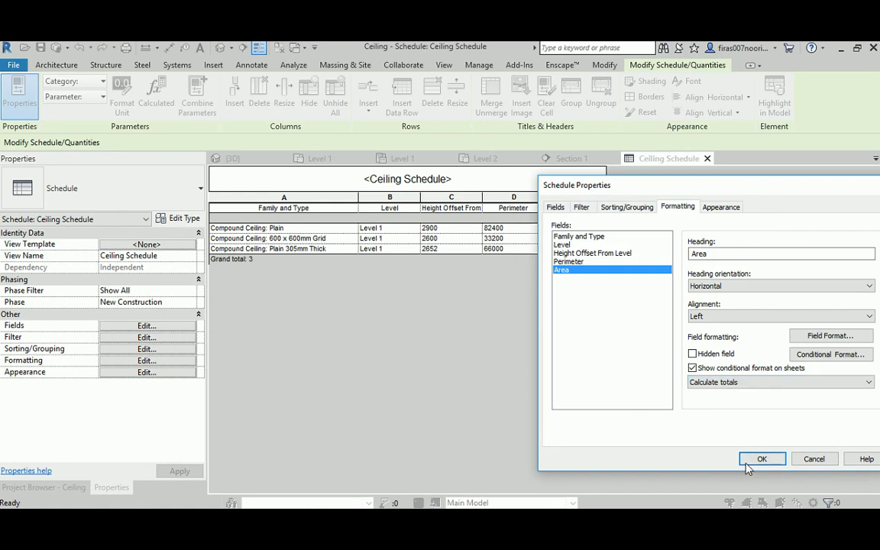
{"action": "left_click", "coordinate": [753, 463]}
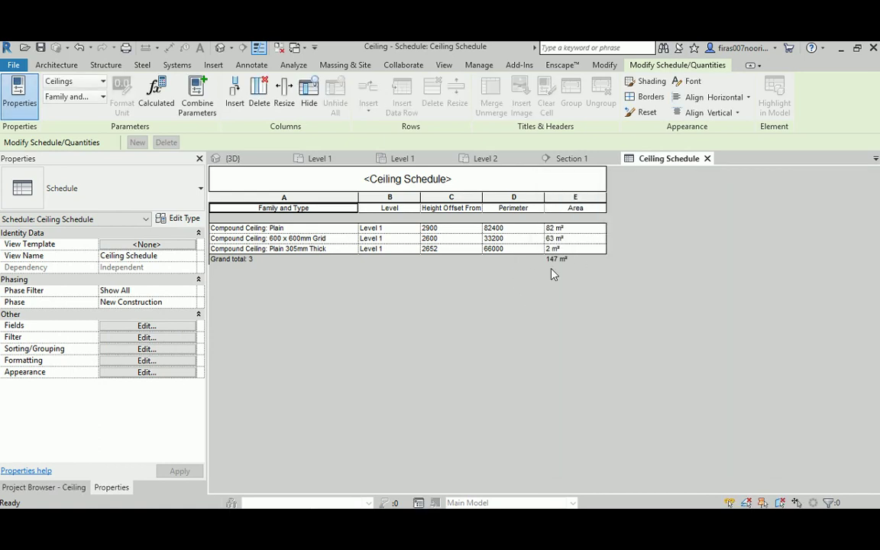
Set the Perimeter field to Calculate totals, giving a 181600 perimeter total.
{"action": "left_click", "coordinate": [146, 360]}
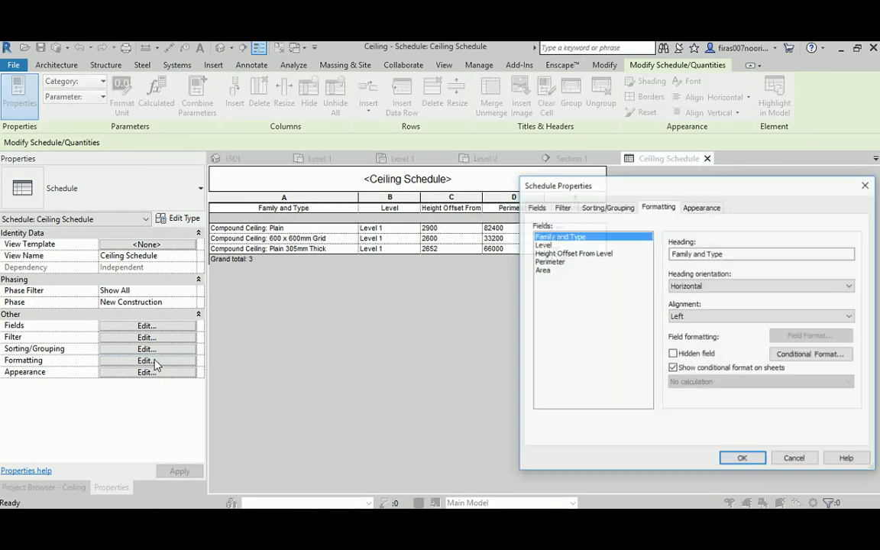
{"action": "left_click", "coordinate": [548, 262]}
{"action": "left_click", "coordinate": [762, 382]}
{"action": "left_click", "coordinate": [710, 402]}
{"action": "left_click", "coordinate": [544, 244]}
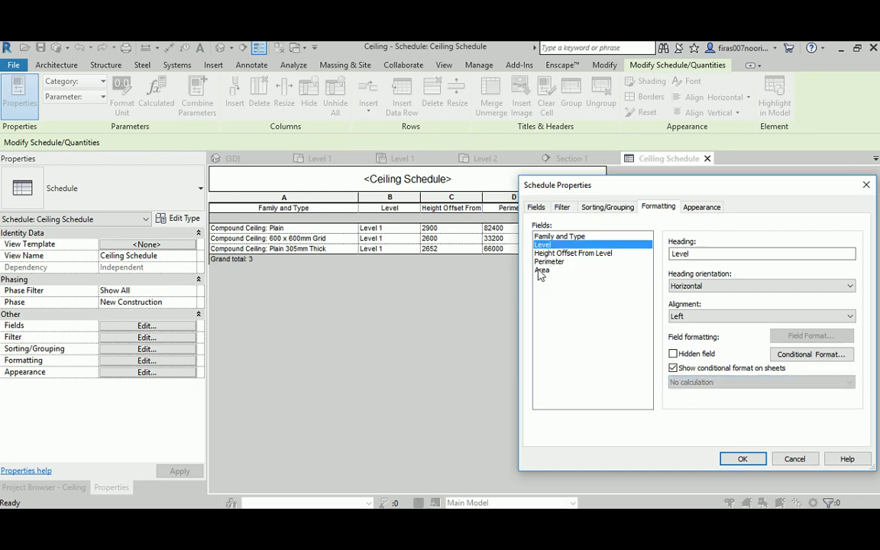
{"action": "left_click_drag", "start_coordinate": [564, 193], "coordinate": [327, 206]}
{"action": "left_click", "coordinate": [500, 471]}
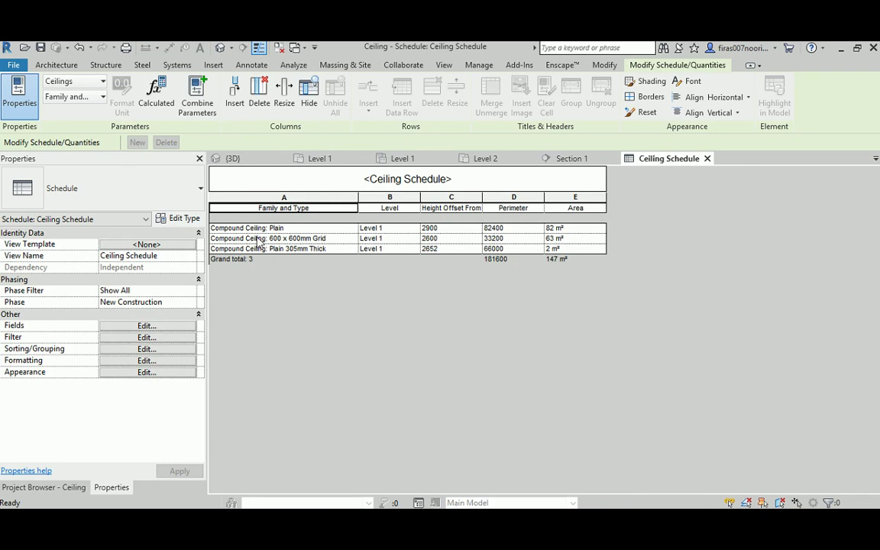
Insert a Count column next to the Level column.
{"action": "left_click", "coordinate": [385, 198]}
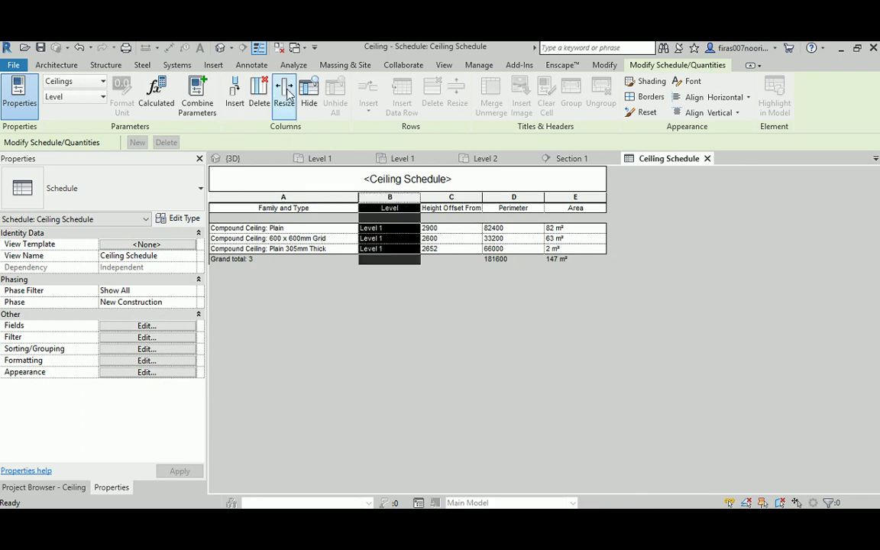
{"action": "left_click", "coordinate": [235, 93]}
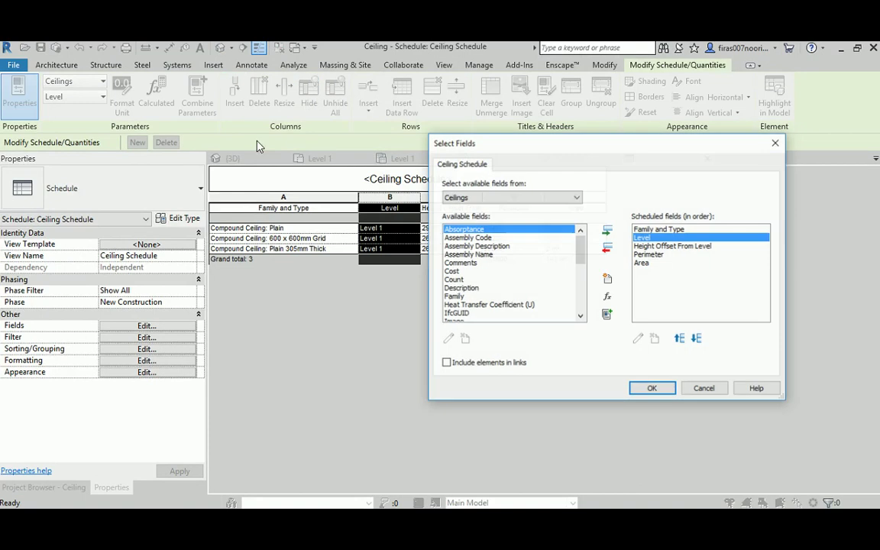
{"action": "left_click", "coordinate": [462, 280]}
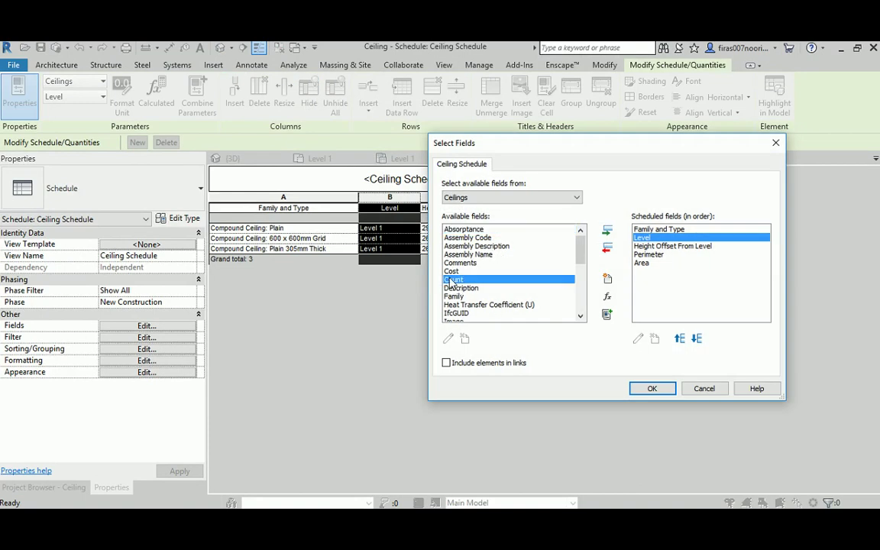
{"action": "left_click", "coordinate": [607, 229]}
{"action": "left_click", "coordinate": [652, 388]}
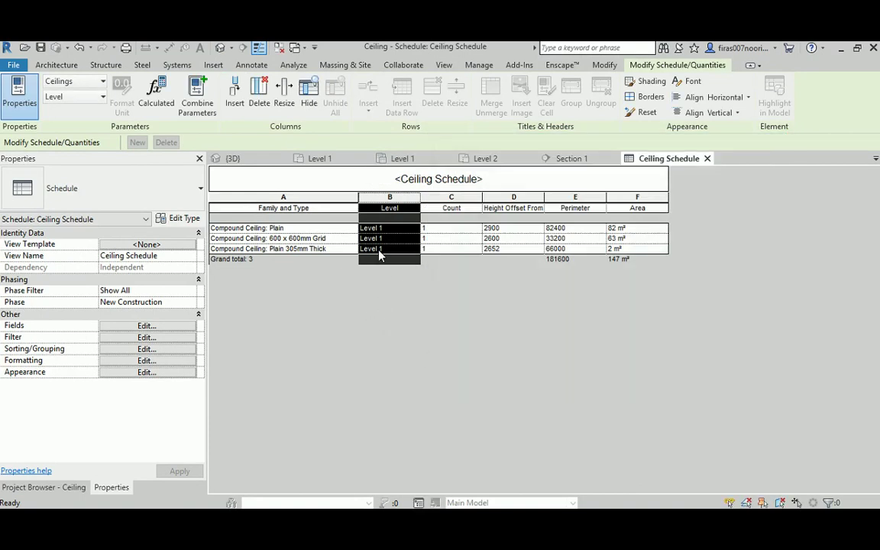
{"action": "left_click", "coordinate": [413, 229]}
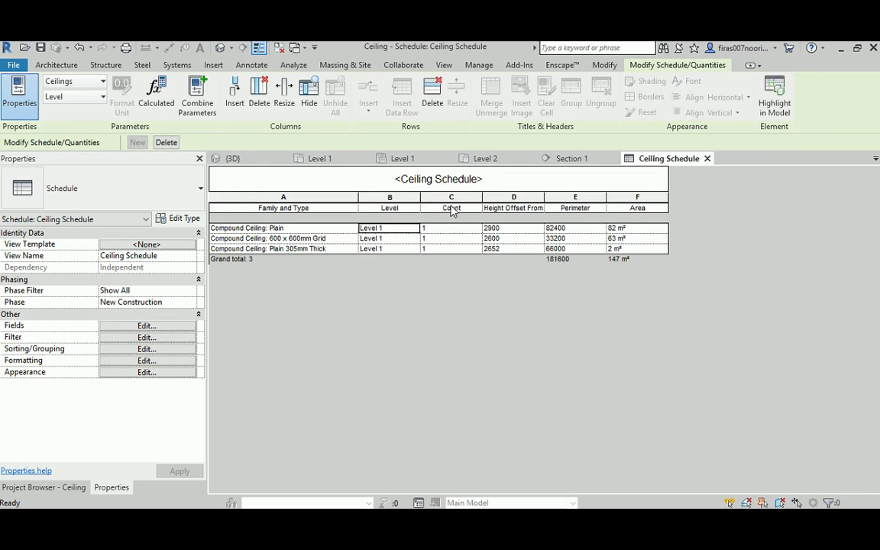
Set the Count field to Calculate totals so the grand total reads 3.
{"action": "left_click", "coordinate": [130, 360]}
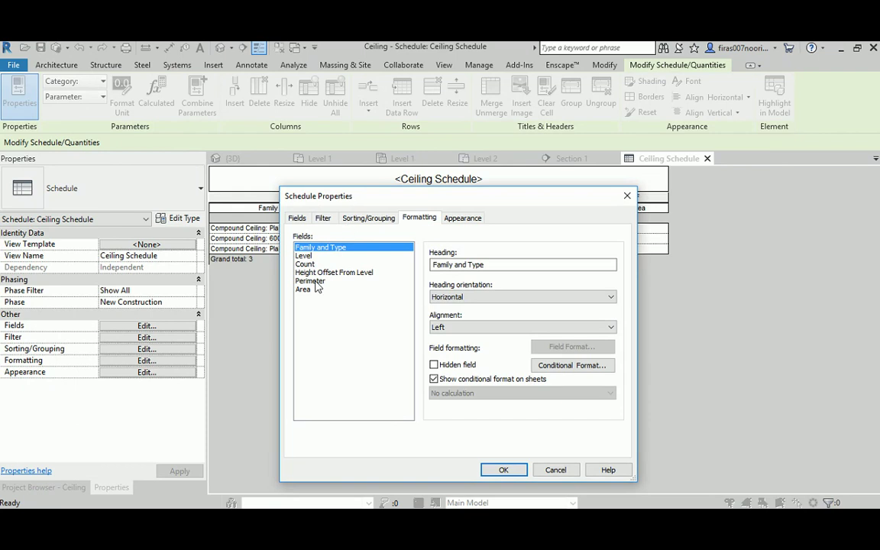
{"action": "left_click", "coordinate": [305, 264]}
{"action": "left_click", "coordinate": [450, 392]}
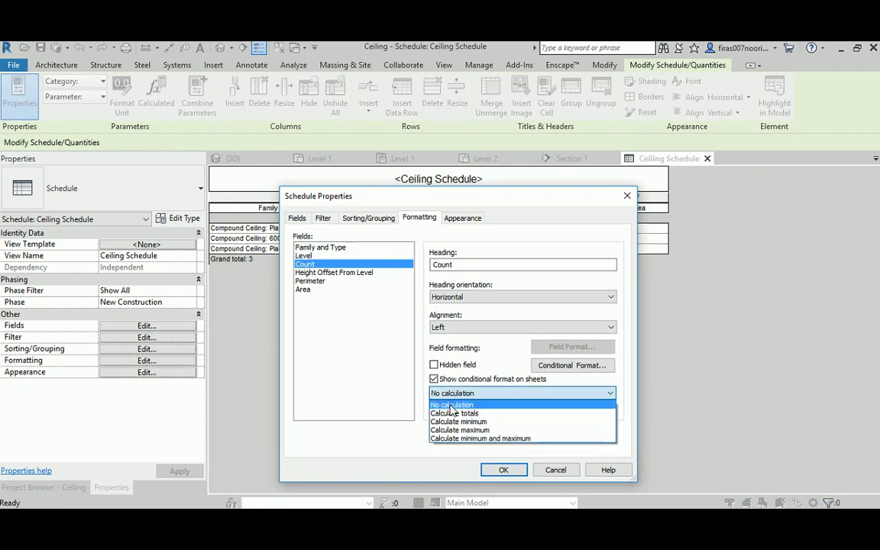
{"action": "left_click", "coordinate": [451, 414]}
{"action": "left_click", "coordinate": [503, 470]}
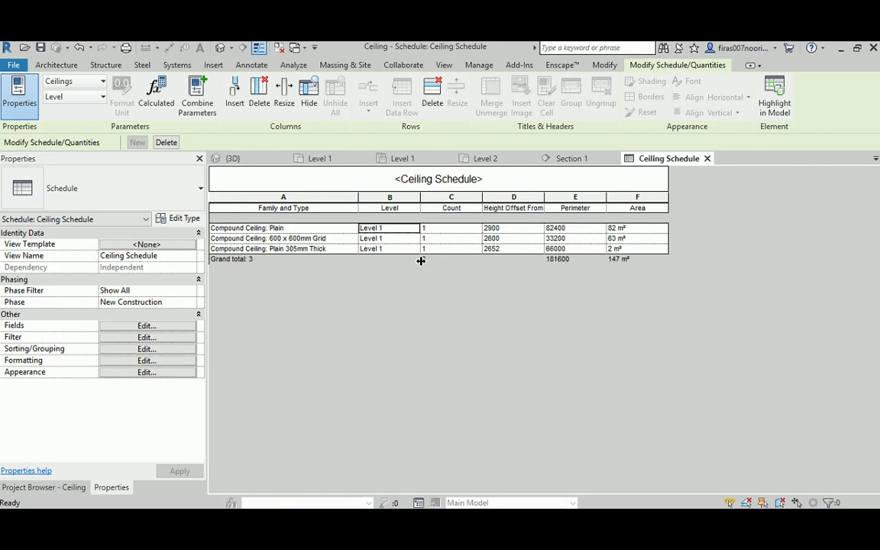
{"action": "left_click", "coordinate": [44, 487]}
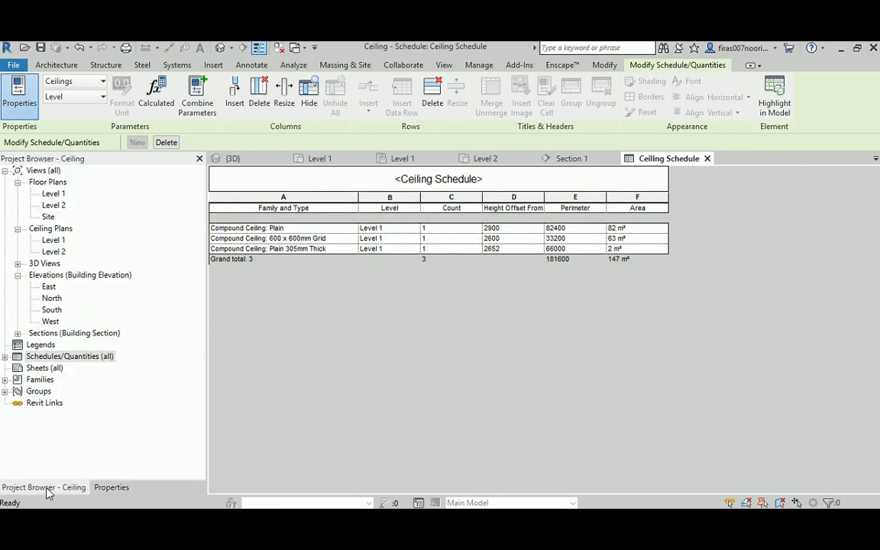
In the Level 1 ceiling plan, mirror-copy the ceilings downward with Mirror - Draw Axis.
{"action": "double_click", "coordinate": [53, 240]}
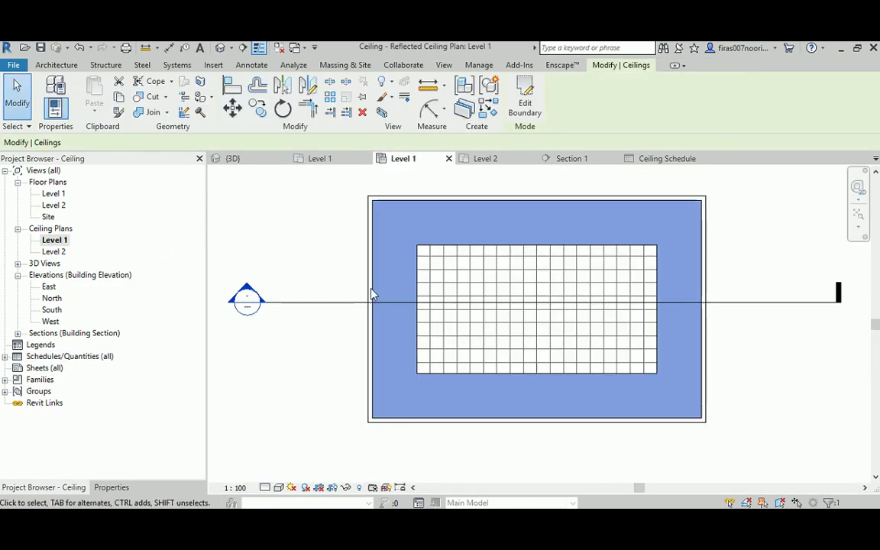
{"action": "scroll", "coordinate": [328, 260], "scroll_direction": "down", "scroll_amount": 3}
{"action": "left_click_drag", "start_coordinate": [325, 204], "coordinate": [516, 366]}
{"action": "left_click", "coordinate": [308, 84]}
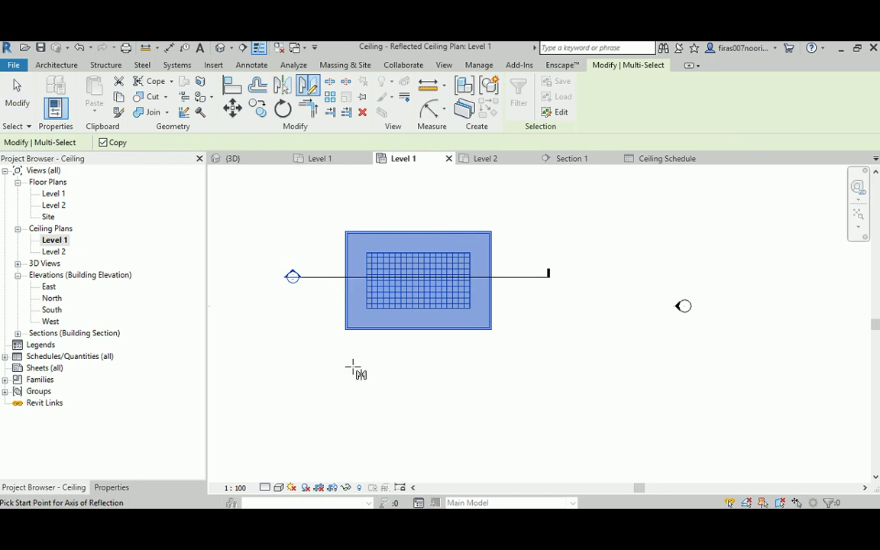
{"action": "left_click", "coordinate": [539, 367]}
{"action": "left_click", "coordinate": [424, 396]}
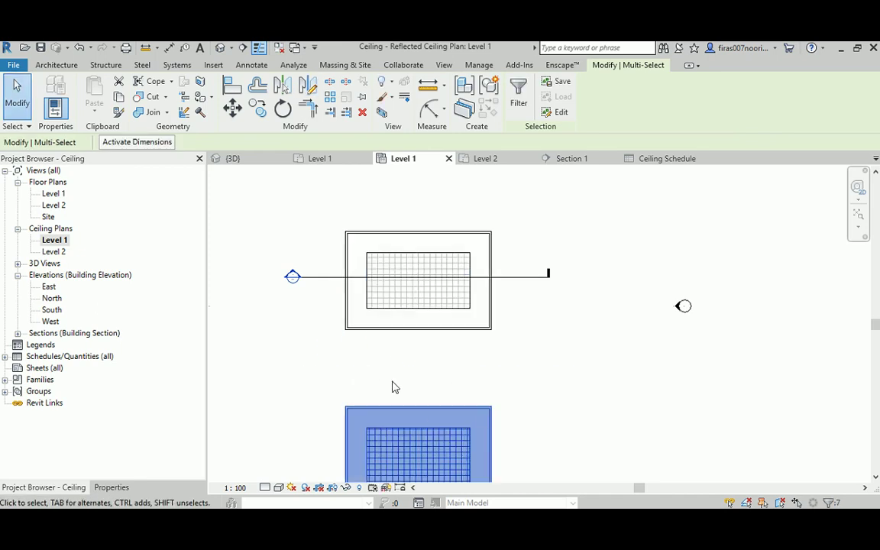
{"action": "middle_click_drag", "start_coordinate": [401, 391], "coordinate": [400, 343]}
Mirror-copy both ceiling sets to the right, then open the Ceiling Schedule listing twelve ceilings.
{"action": "scroll", "coordinate": [355, 245], "scroll_direction": "down", "scroll_amount": 2}
{"action": "left_click_drag", "start_coordinate": [327, 179], "coordinate": [471, 465]}
{"action": "left_click", "coordinate": [308, 85]}
{"action": "left_click", "coordinate": [482, 196]}
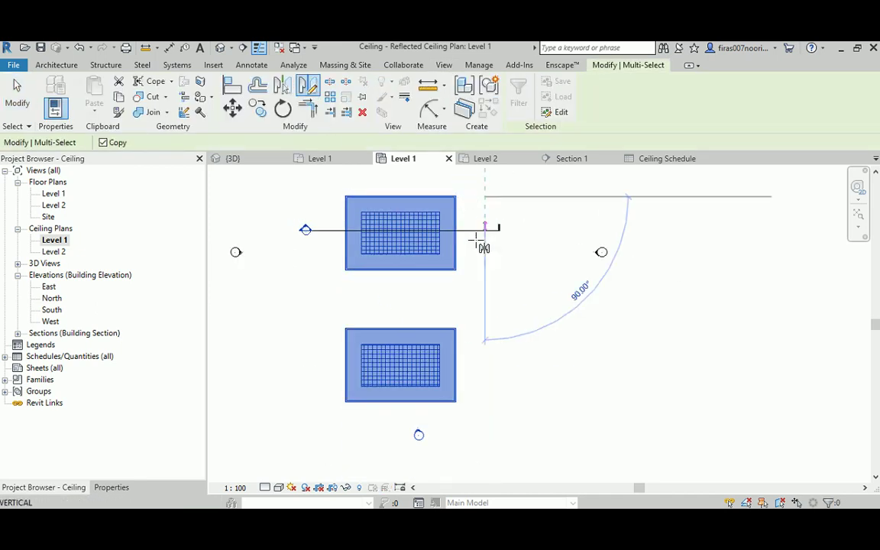
{"action": "left_click", "coordinate": [471, 310]}
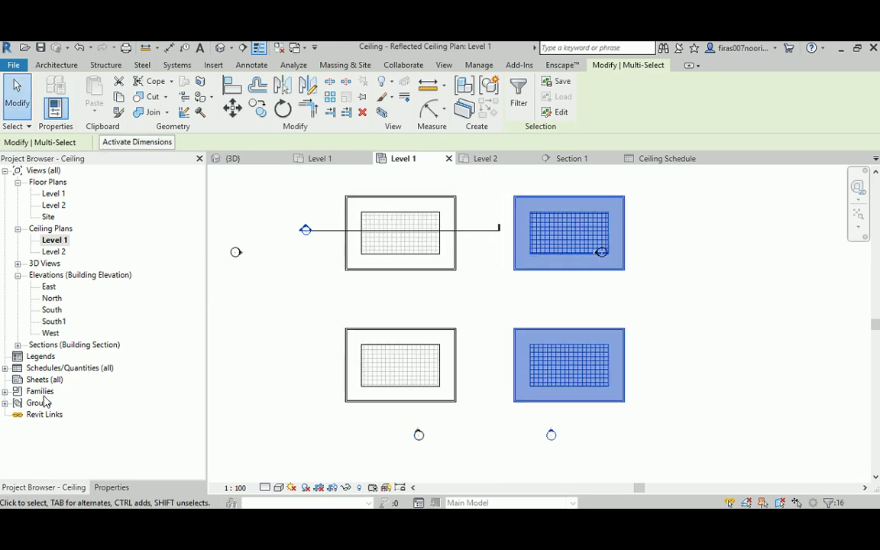
{"action": "double_click", "coordinate": [53, 369]}
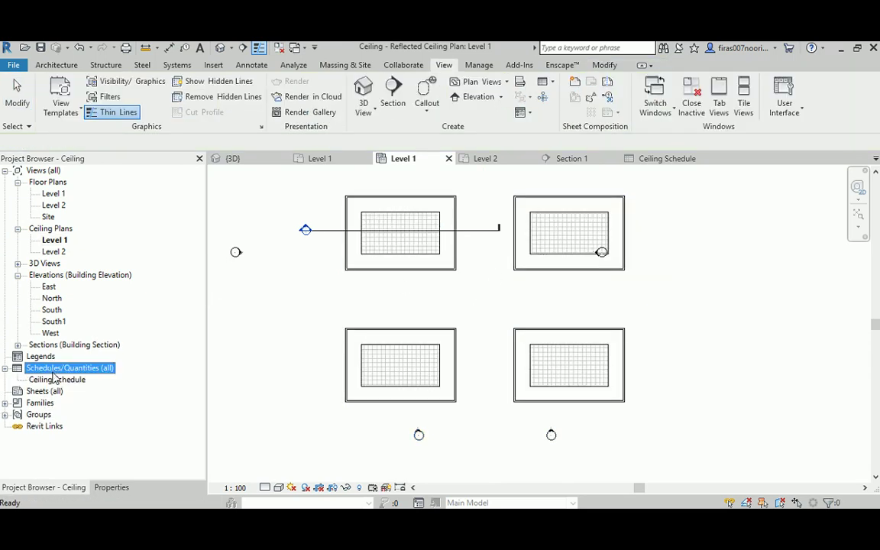
{"action": "double_click", "coordinate": [55, 380]}
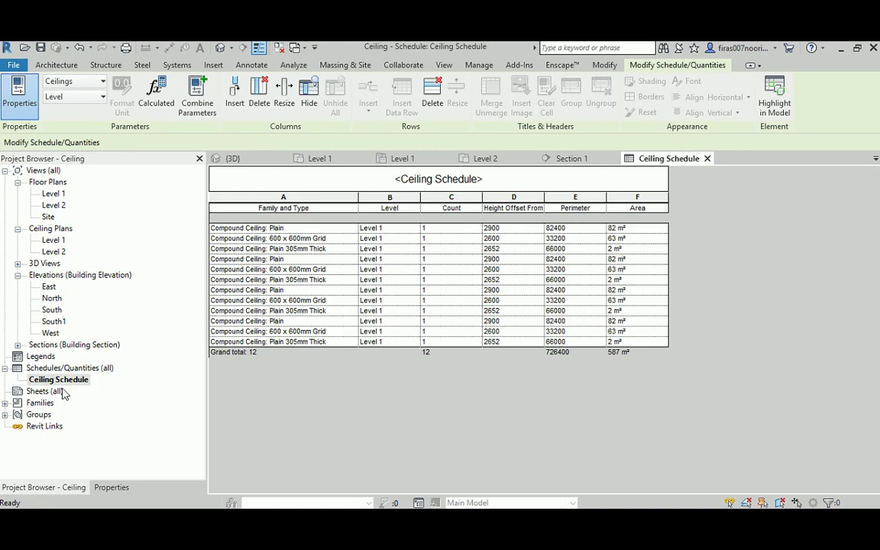
Sort the Ceiling Schedule by Family and Type with a header row for each type.
{"action": "left_click", "coordinate": [115, 488]}
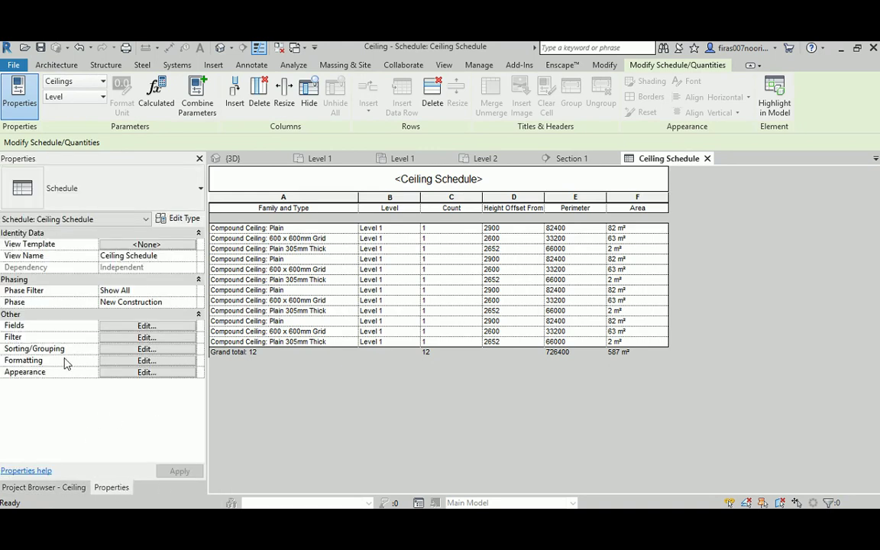
{"action": "left_click", "coordinate": [155, 350]}
{"action": "left_click", "coordinate": [393, 238]}
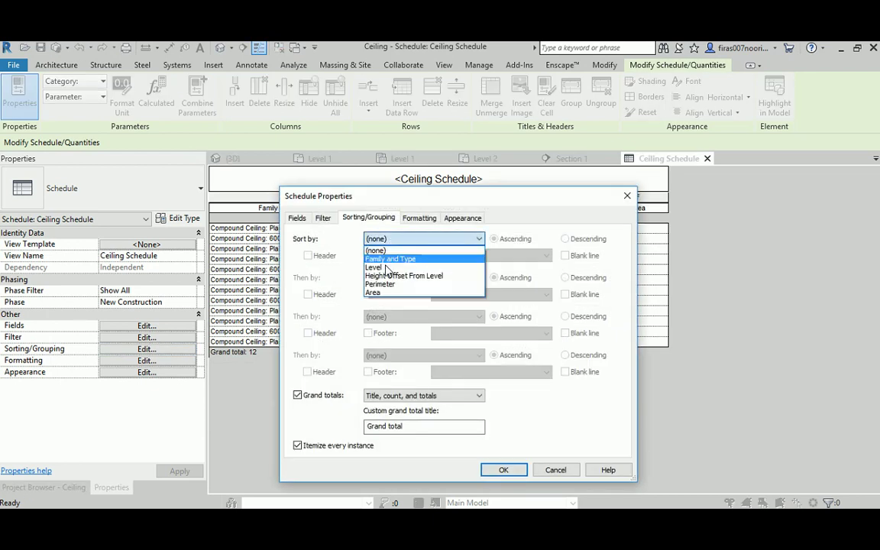
{"action": "left_click", "coordinate": [376, 250]}
{"action": "left_click_drag", "start_coordinate": [396, 199], "coordinate": [669, 151]}
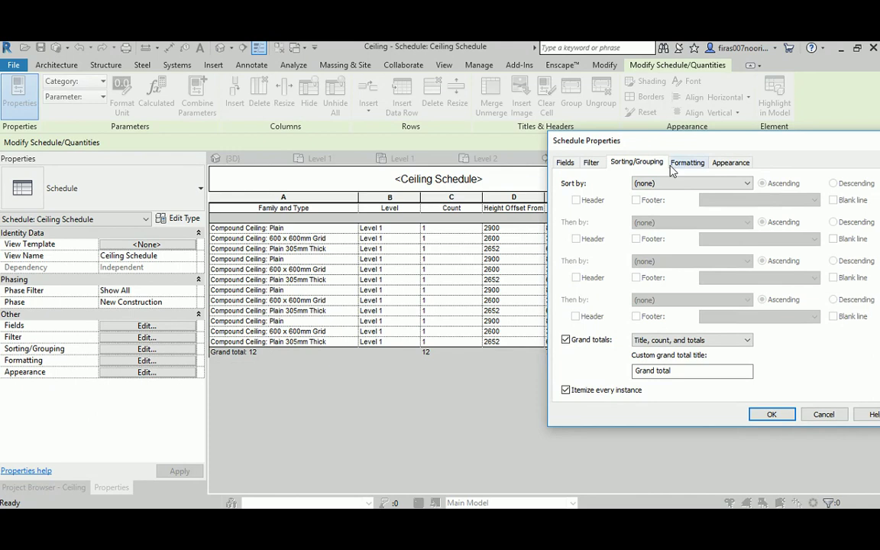
{"action": "left_click", "coordinate": [666, 184]}
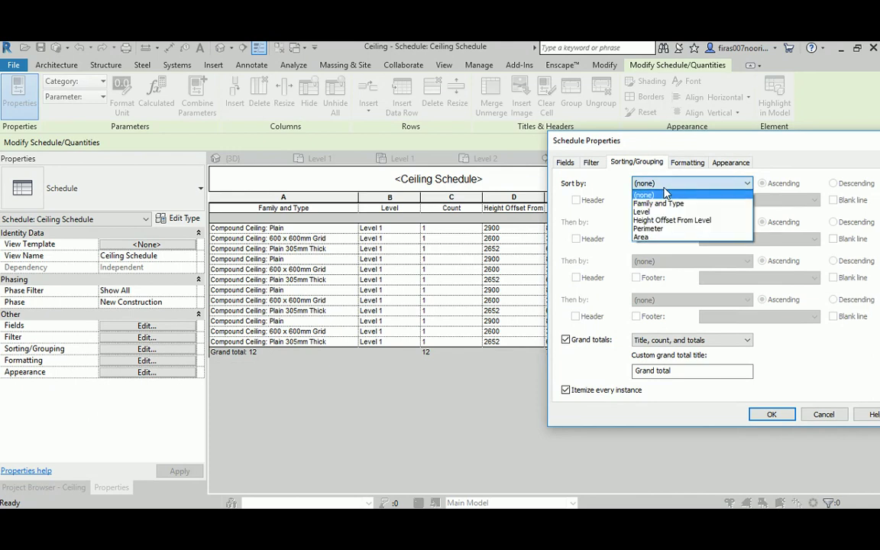
{"action": "left_click", "coordinate": [660, 202]}
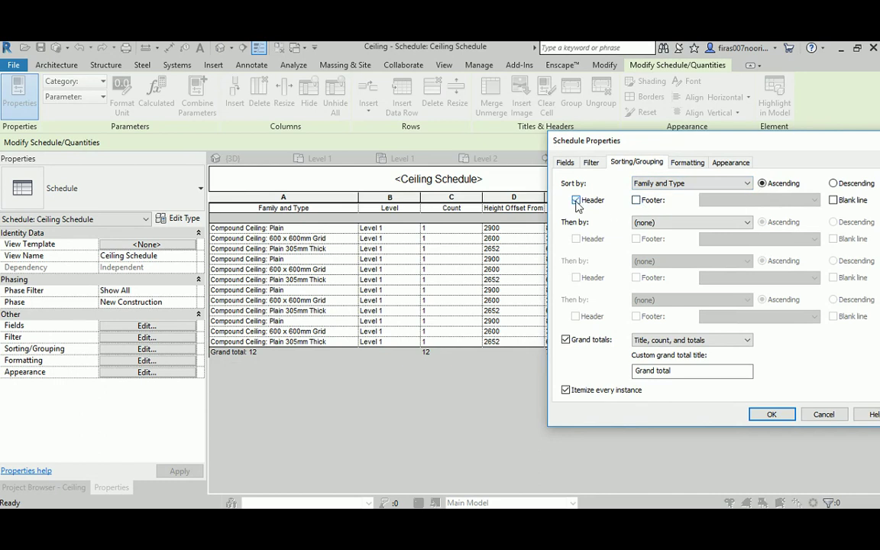
{"action": "left_click", "coordinate": [771, 414]}
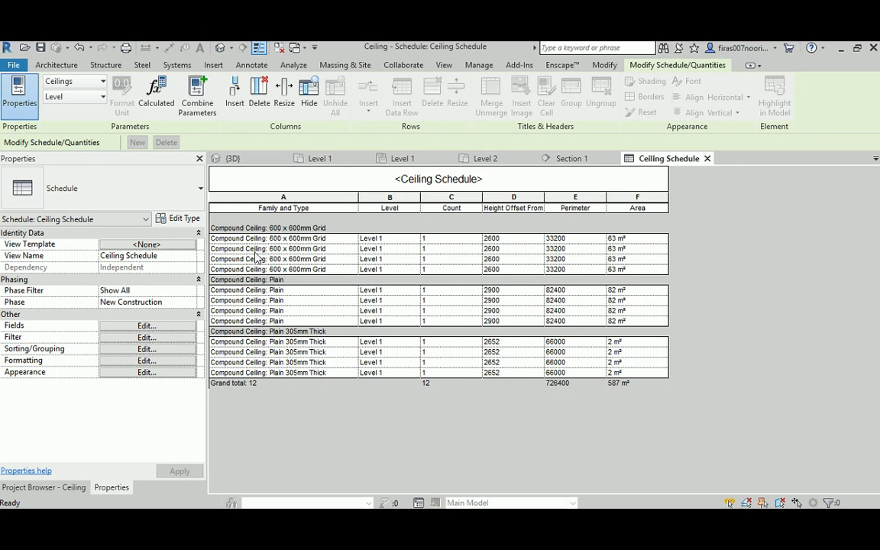
Uncheck Itemize every instance so each ceiling type shows as one summary row.
{"action": "left_click", "coordinate": [146, 360]}
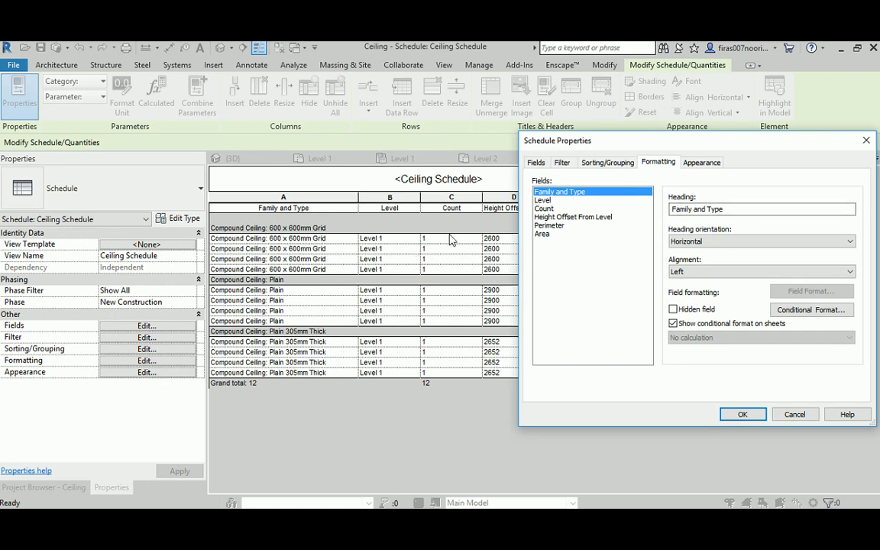
{"action": "left_click_drag", "start_coordinate": [553, 146], "coordinate": [512, 120]}
{"action": "left_click", "coordinate": [549, 141]}
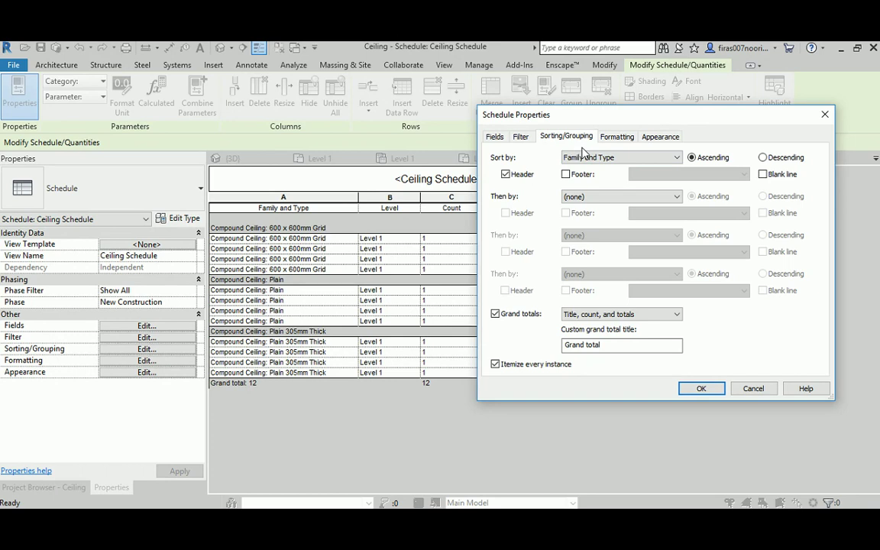
{"action": "left_click", "coordinate": [495, 364]}
{"action": "left_click", "coordinate": [698, 388]}
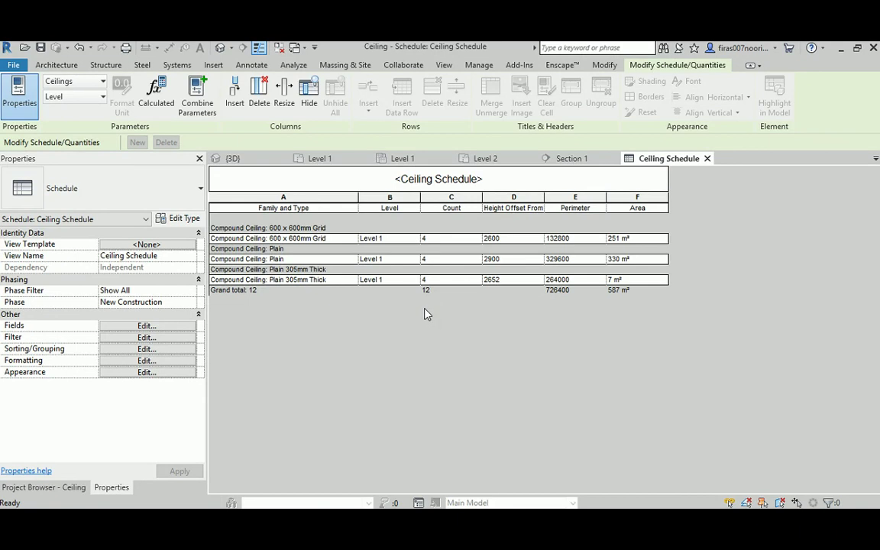
Re-enable itemizing to compare, then undo to restore the per-type summary rows.
{"action": "left_click", "coordinate": [130, 361]}
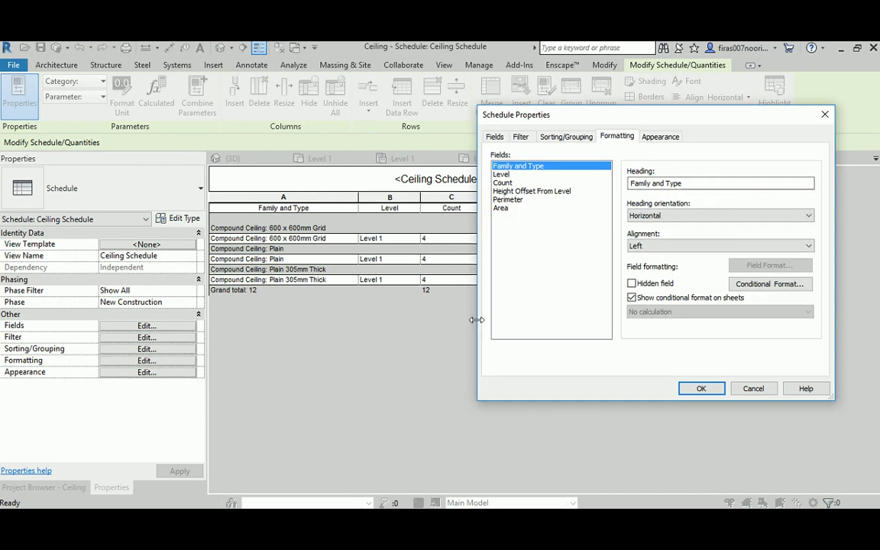
{"action": "left_click", "coordinate": [522, 137]}
{"action": "left_click", "coordinate": [562, 137]}
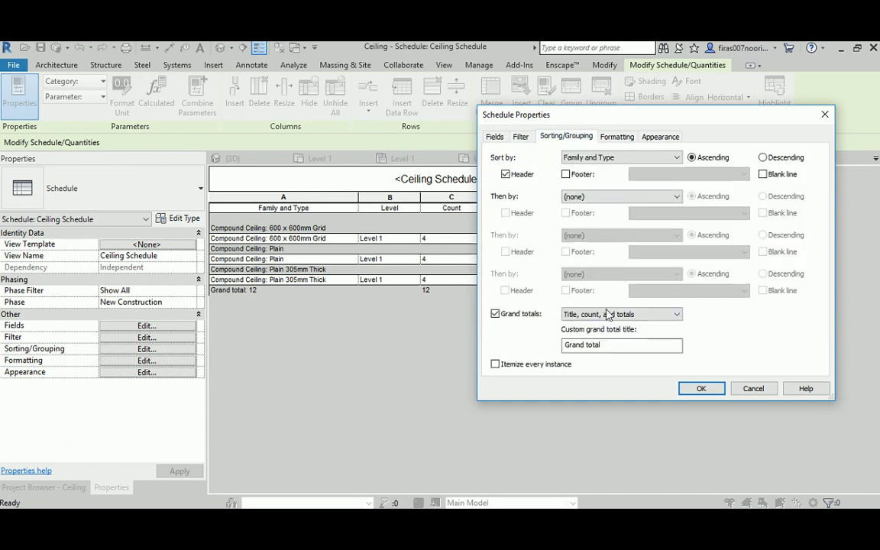
{"action": "left_click", "coordinate": [495, 364]}
{"action": "left_click", "coordinate": [711, 388]}
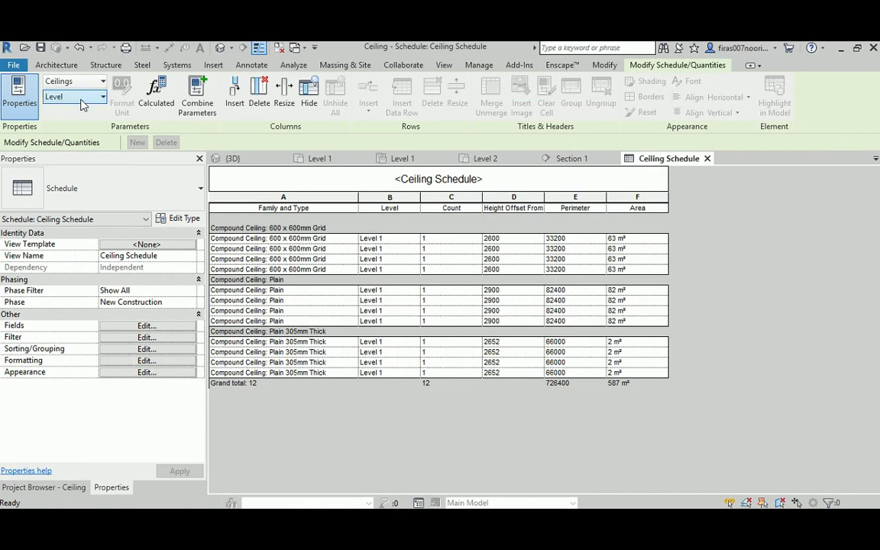
{"action": "left_click", "coordinate": [73, 45]}
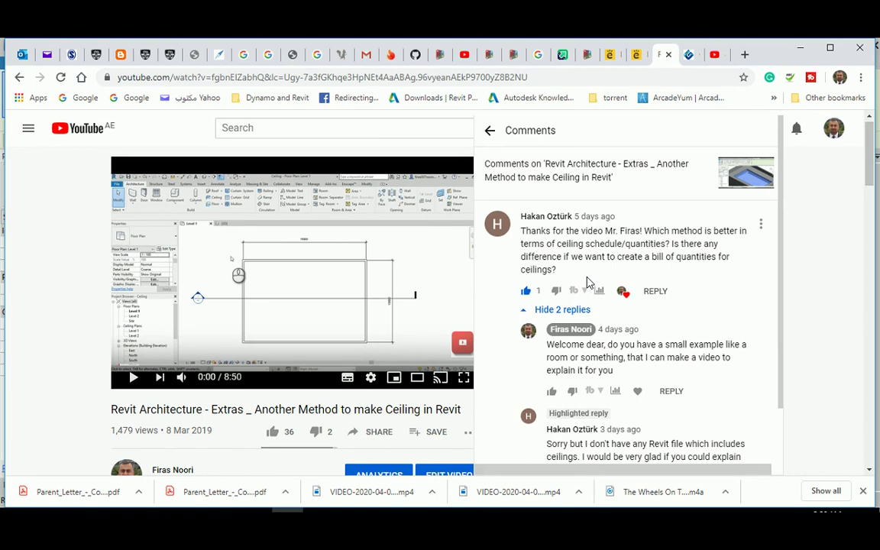
Scroll down the video's comments to the ceiling-schedule question and its two expanded replies.
{"action": "scroll", "coordinate": [600, 272], "scroll_direction": "down", "scroll_amount": 1}
{"action": "scroll", "coordinate": [598, 279], "scroll_direction": "down", "scroll_amount": 1}
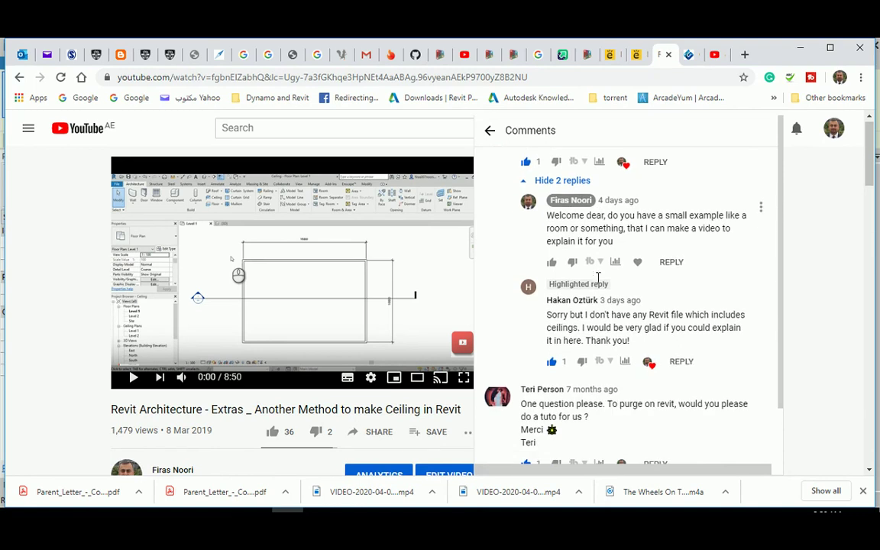
{"action": "scroll", "coordinate": [598, 283], "scroll_direction": "down", "scroll_amount": 2}
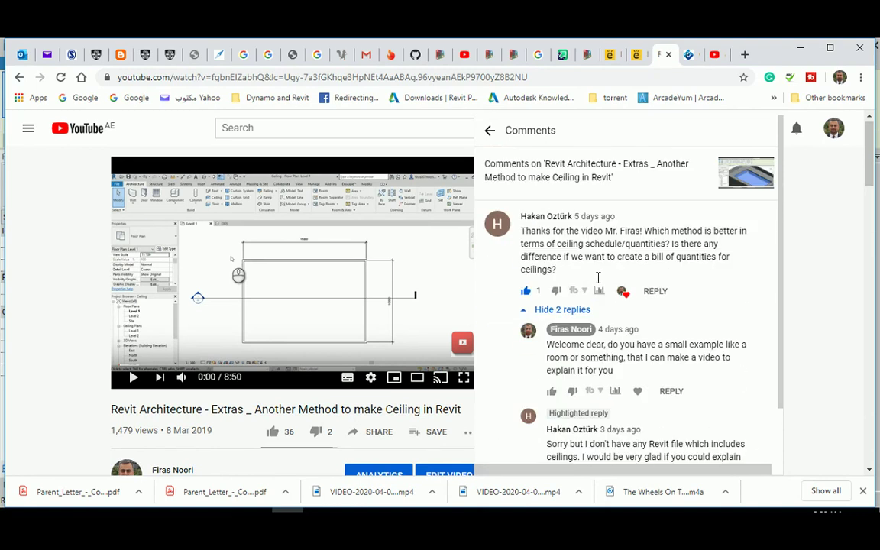